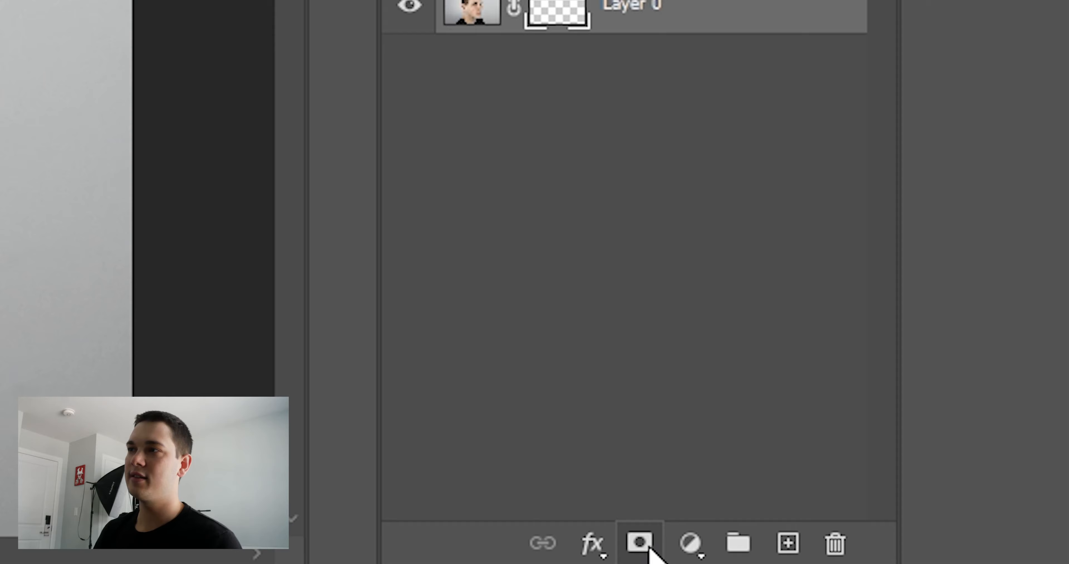
Duplicate the masked portrait layer and name the copy Slice from here.
right_click(940, 392)
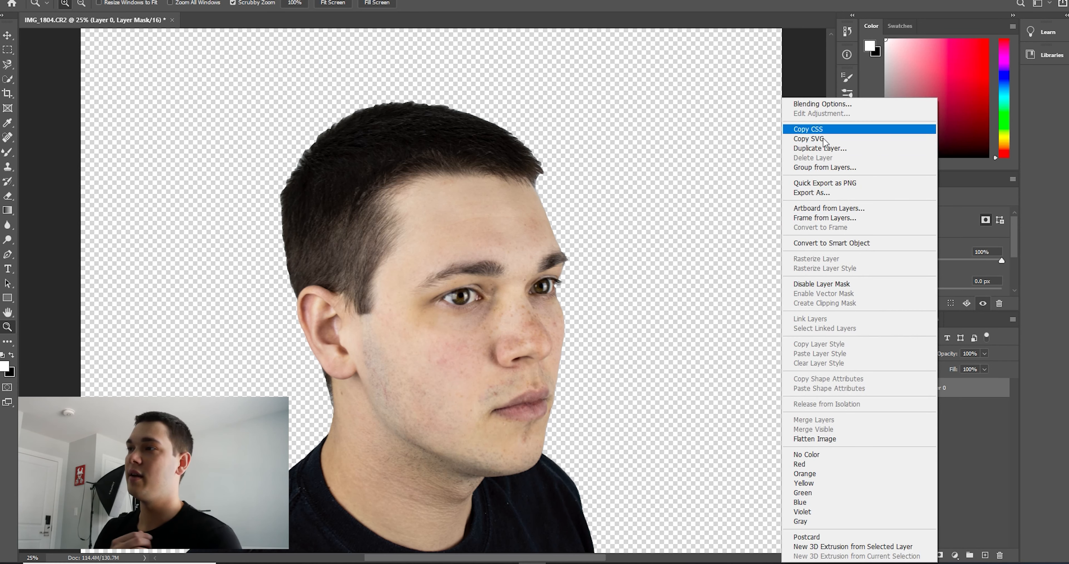
click(820, 148)
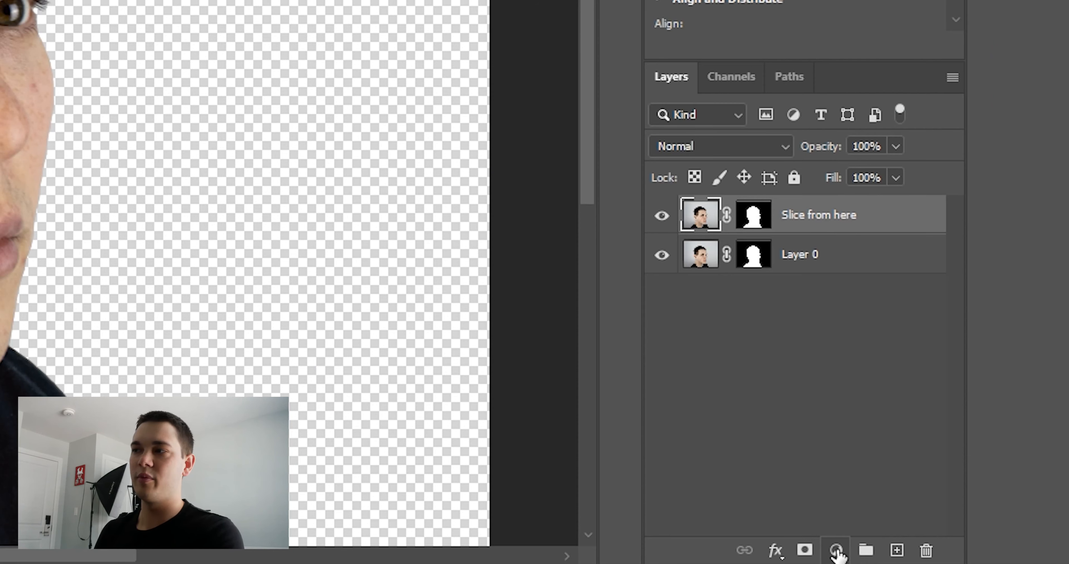
Try adding a white Solid Color fill layer for the background.
click(837, 550)
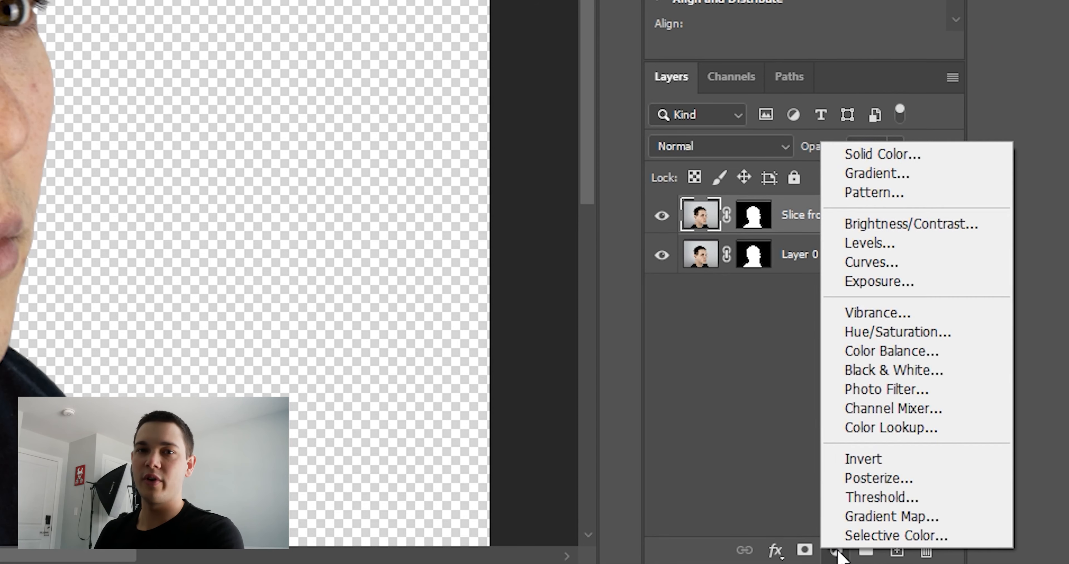
click(886, 155)
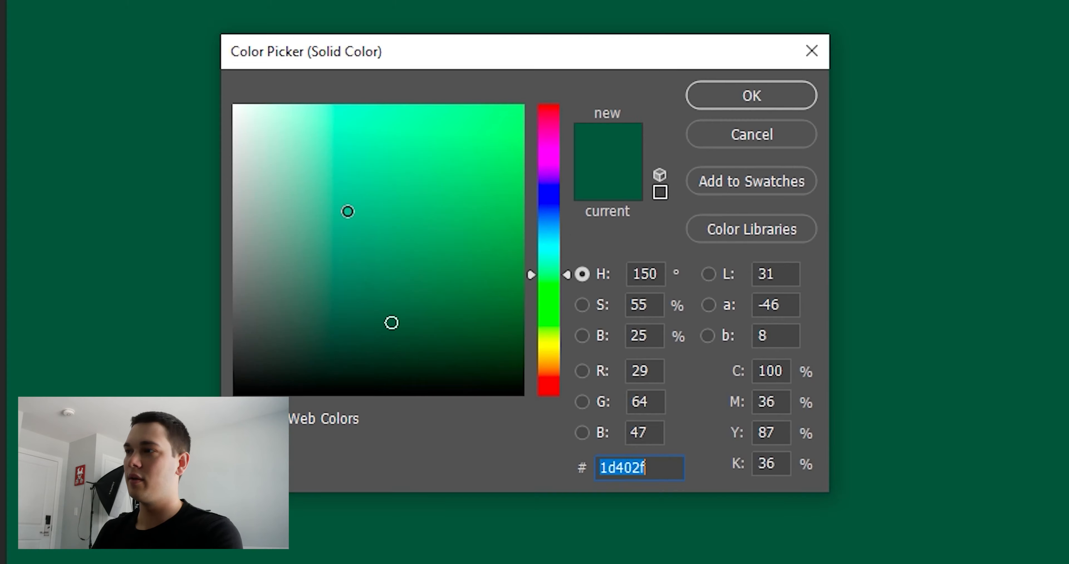
click(237, 107)
click(752, 96)
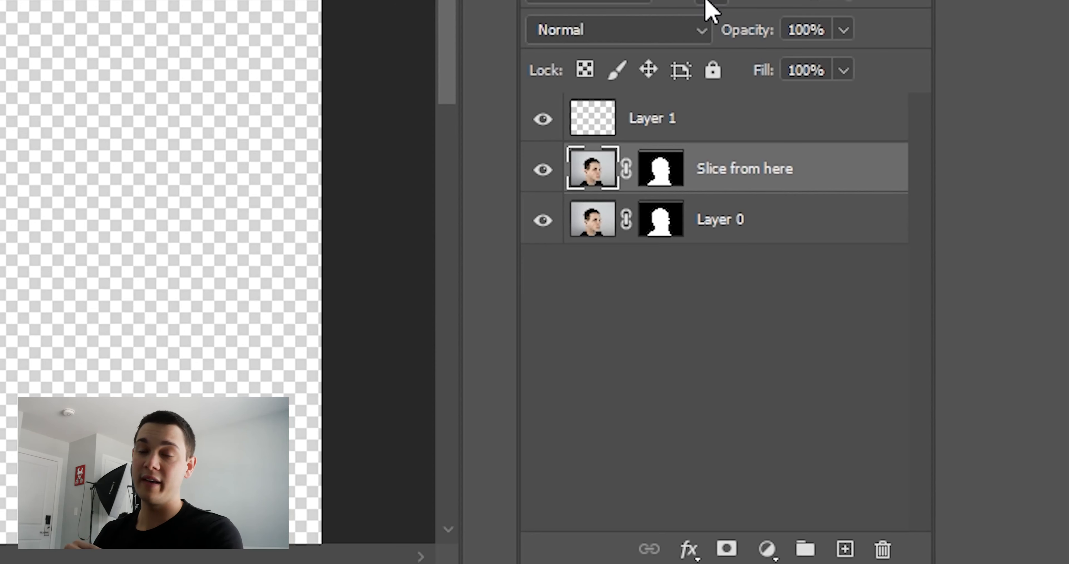
Move the empty Layer 1 beneath the Slice from here layer and fill it with white using the Paint Bucket.
drag(690, 139, 706, 194)
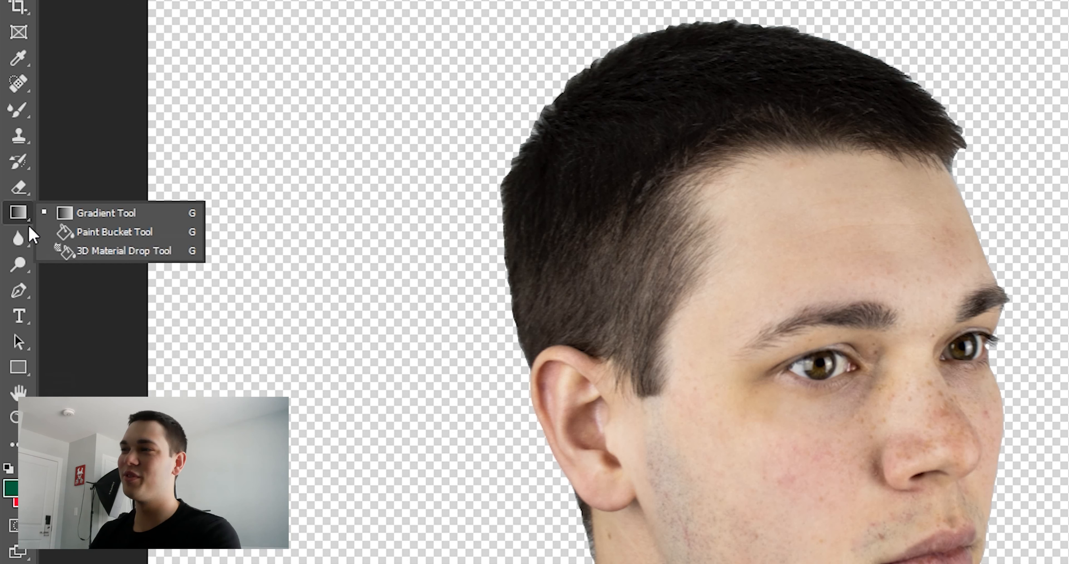
click(68, 232)
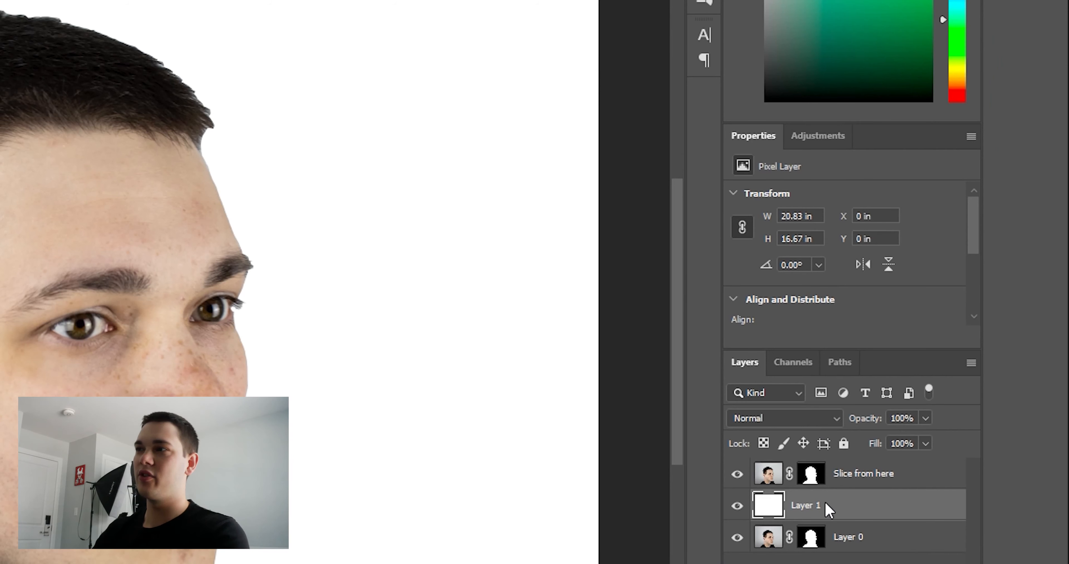
Add a Gradient Overlay to the white background layer using the black-to-white gradient from the Basics set.
right_click(921, 408)
key(Escape)
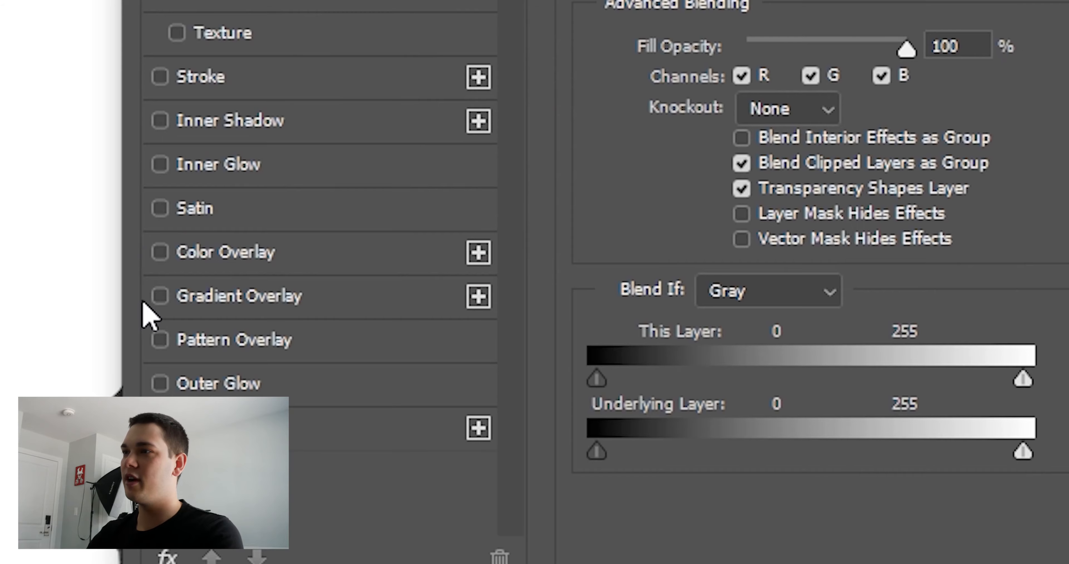
click(298, 157)
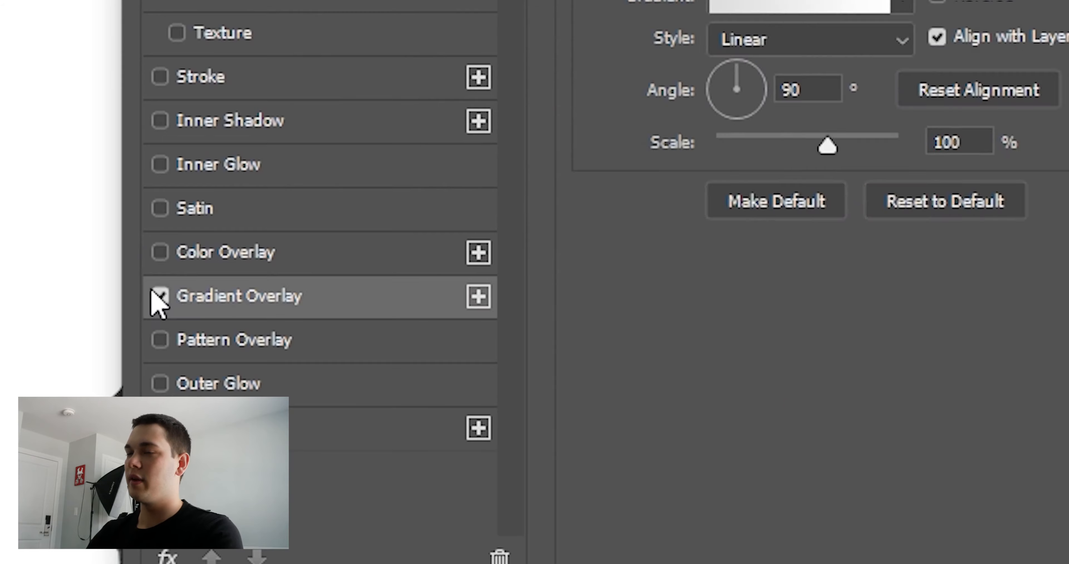
click(545, 58)
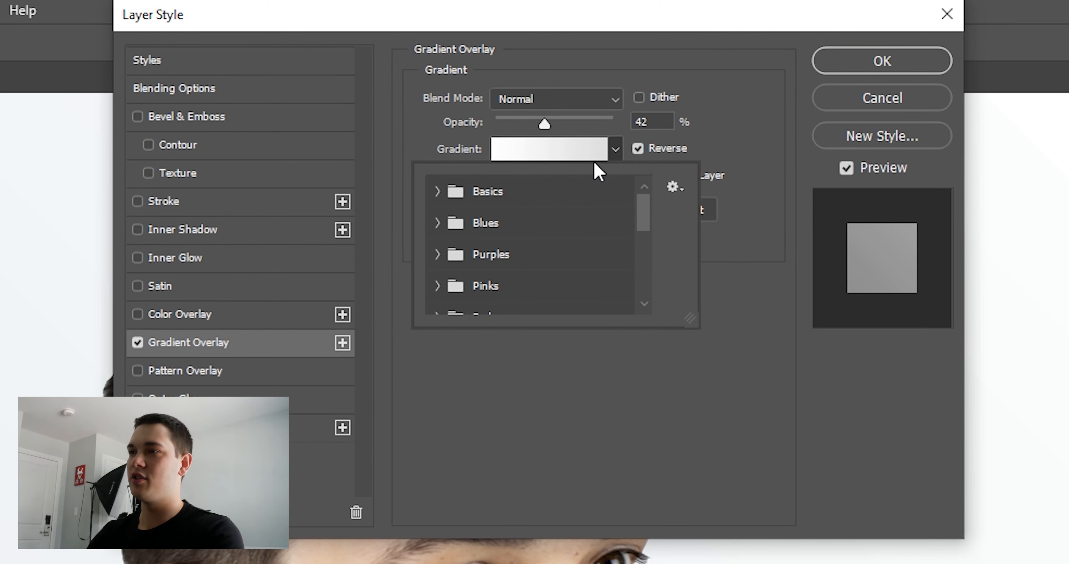
mouse_move(646, 216)
mouse_down()
mouse_move(639, 281)
mouse_move(639, 210)
mouse_up()
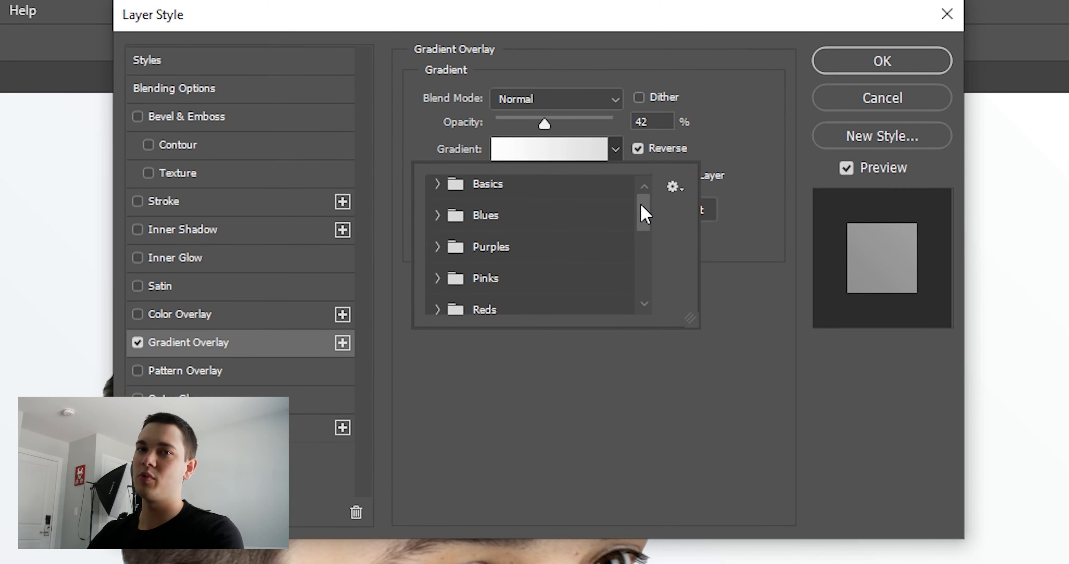
click(438, 193)
click(531, 224)
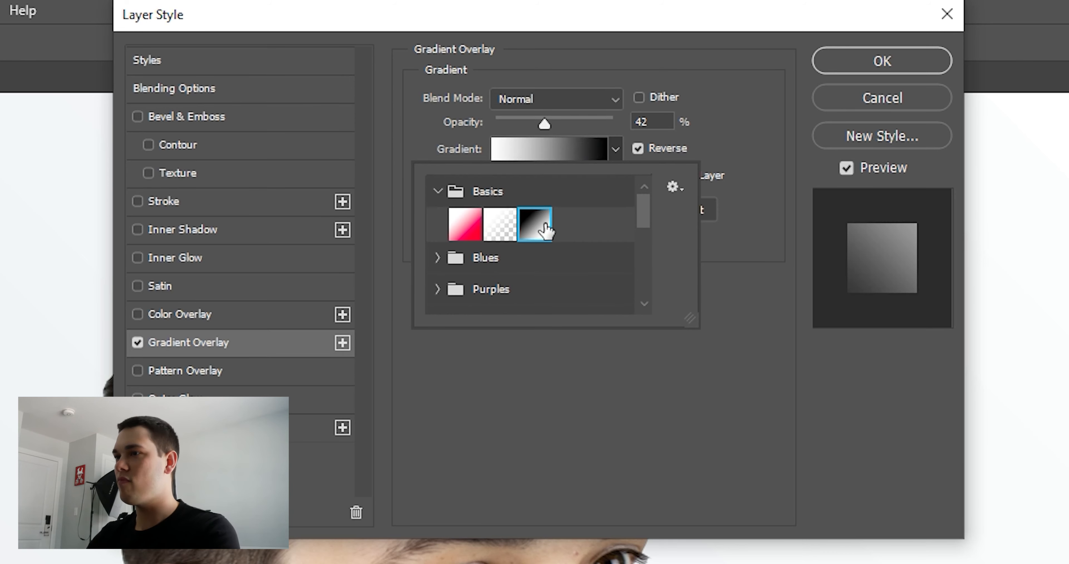
click(858, 68)
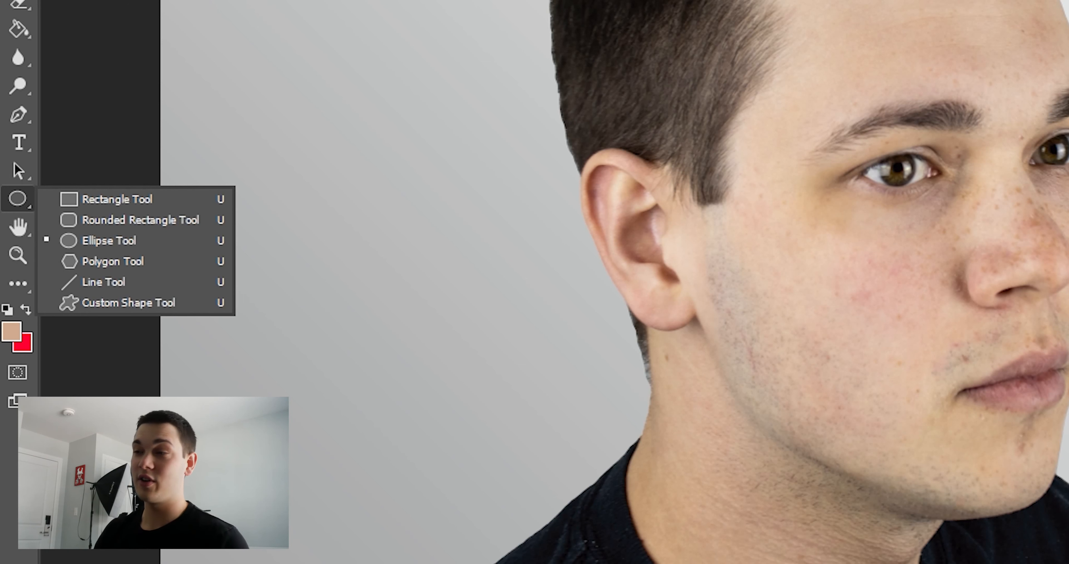
Draw an ellipse about 1850 by 298 px across the upper forehead and fill it with the recently used skin tone.
key(Escape)
drag(287, 166, 541, 207)
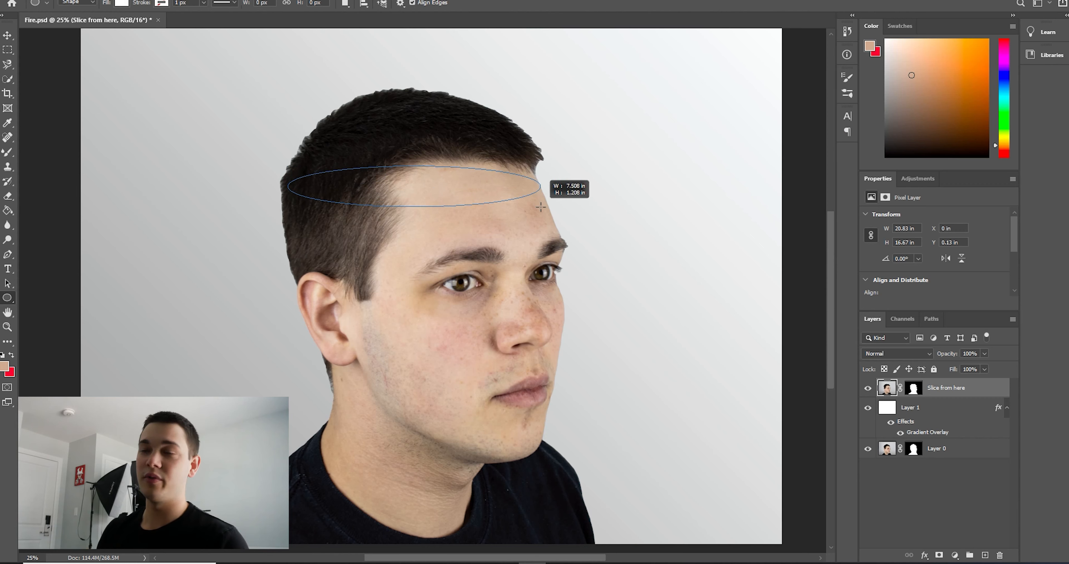
key(v)
click(870, 267)
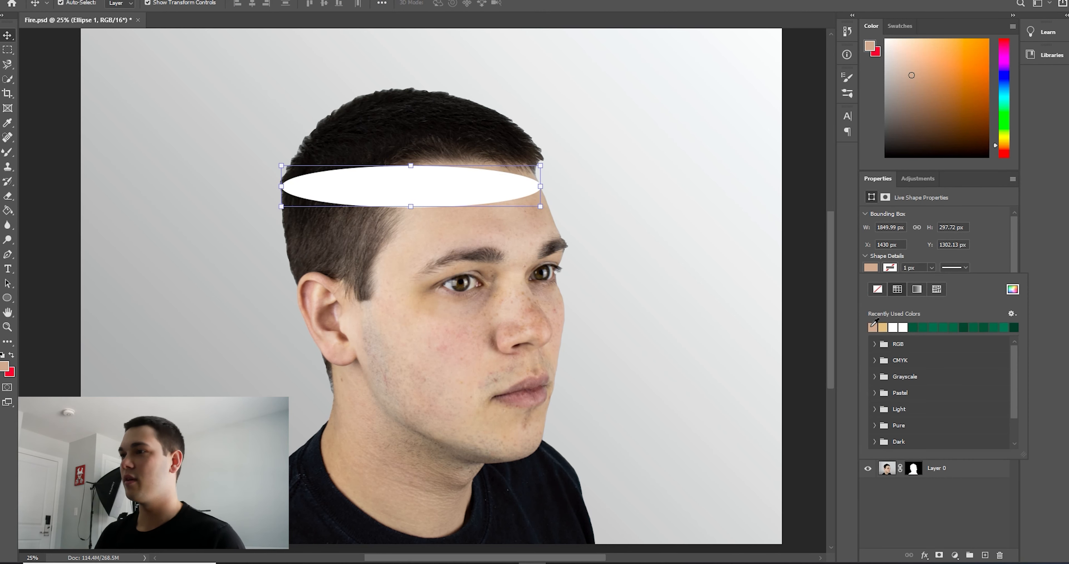
click(872, 326)
click(6, 37)
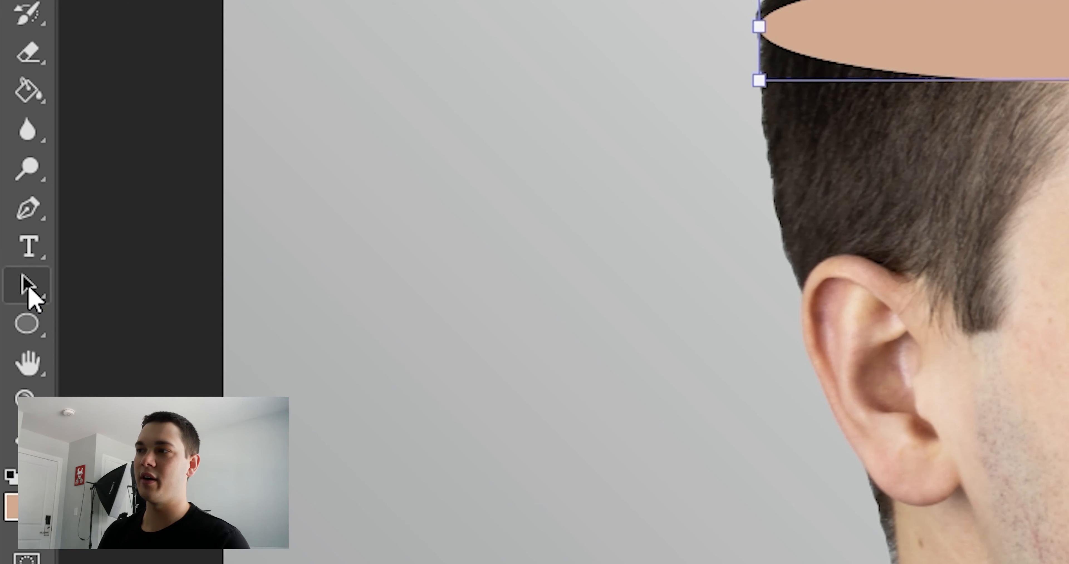
Reshape the ellipse copy into a dome covering the hair by raising its top anchor point and widening both handles.
click(28, 286)
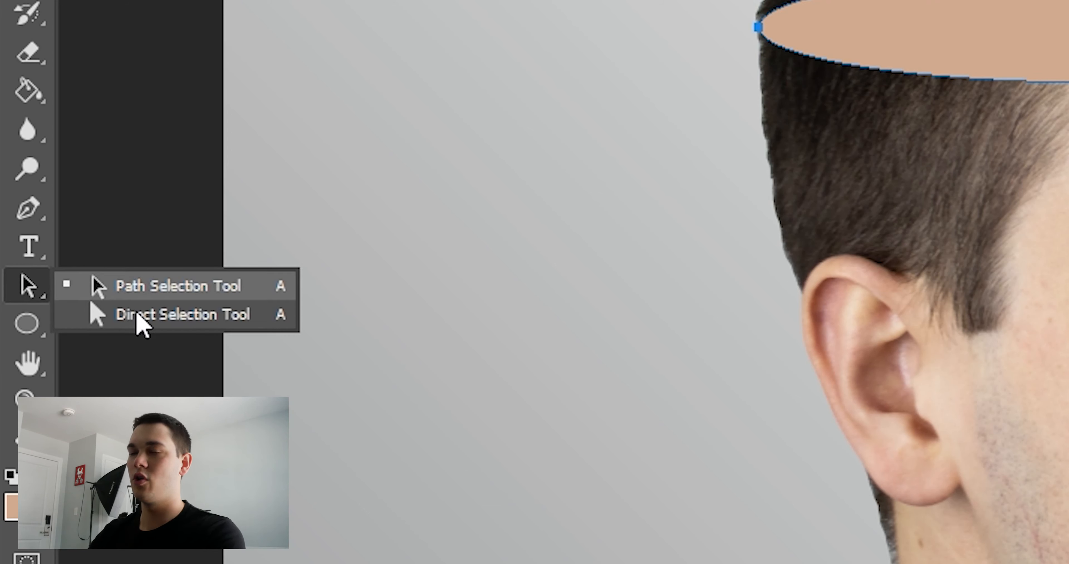
click(134, 319)
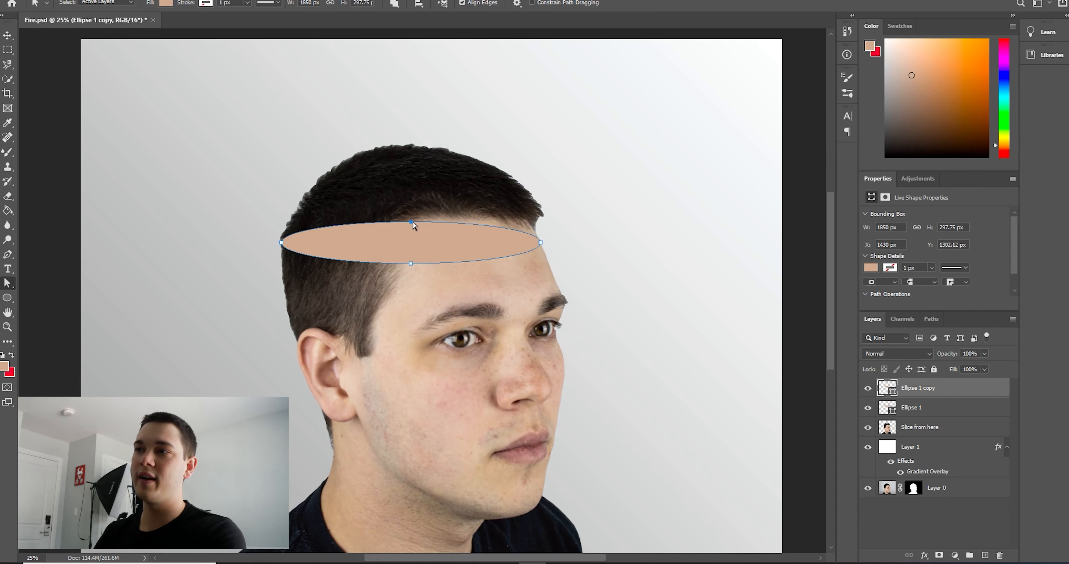
click(411, 220)
drag(412, 220, 413, 136)
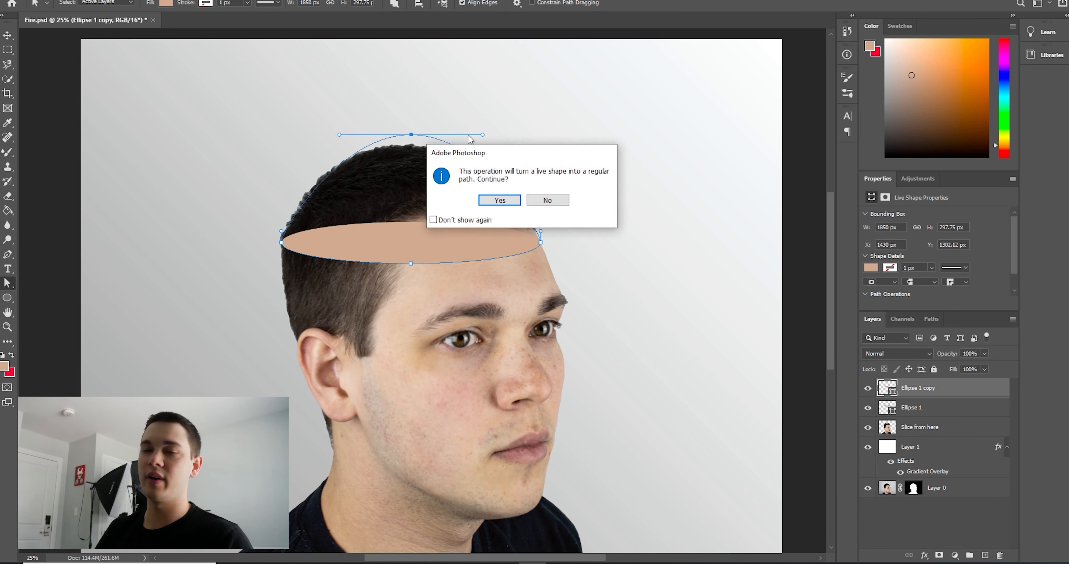
click(509, 200)
drag(483, 135, 576, 155)
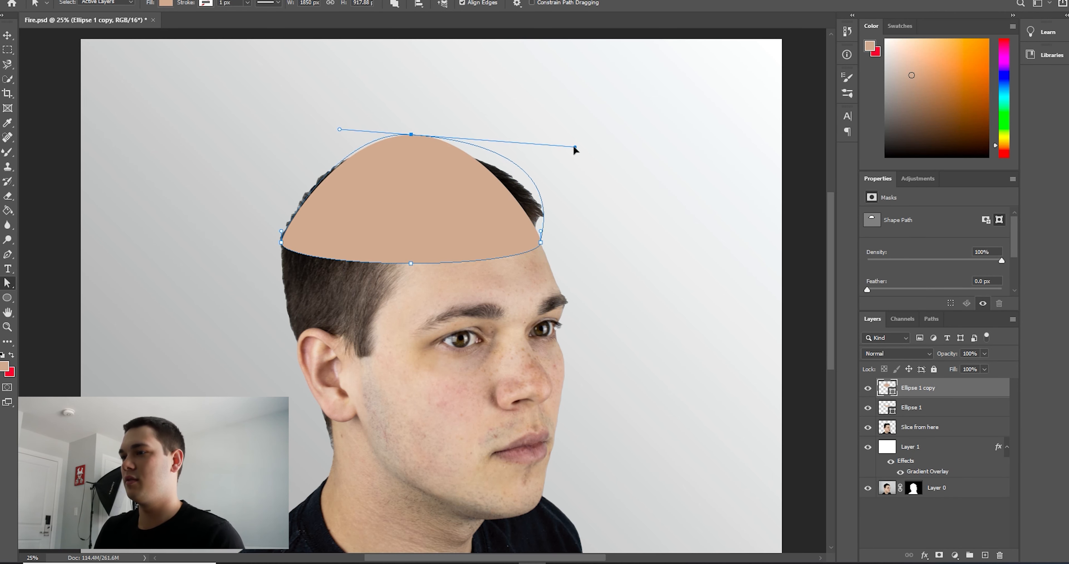
drag(340, 127, 306, 136)
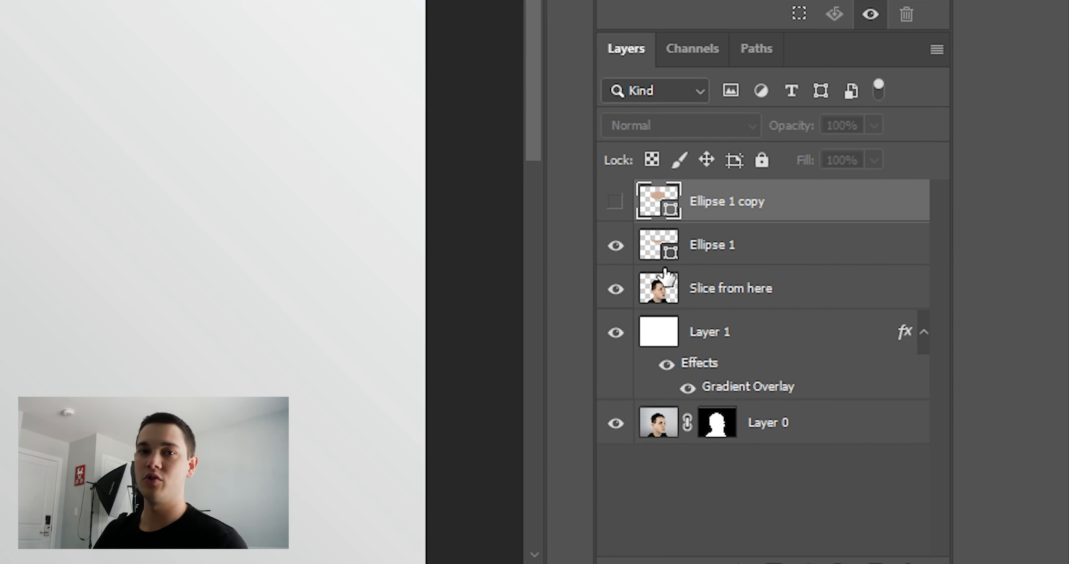
Cut the dome-shaped selection from the Slice from here layer onto its own layer and name it Sliced.
click(644, 282)
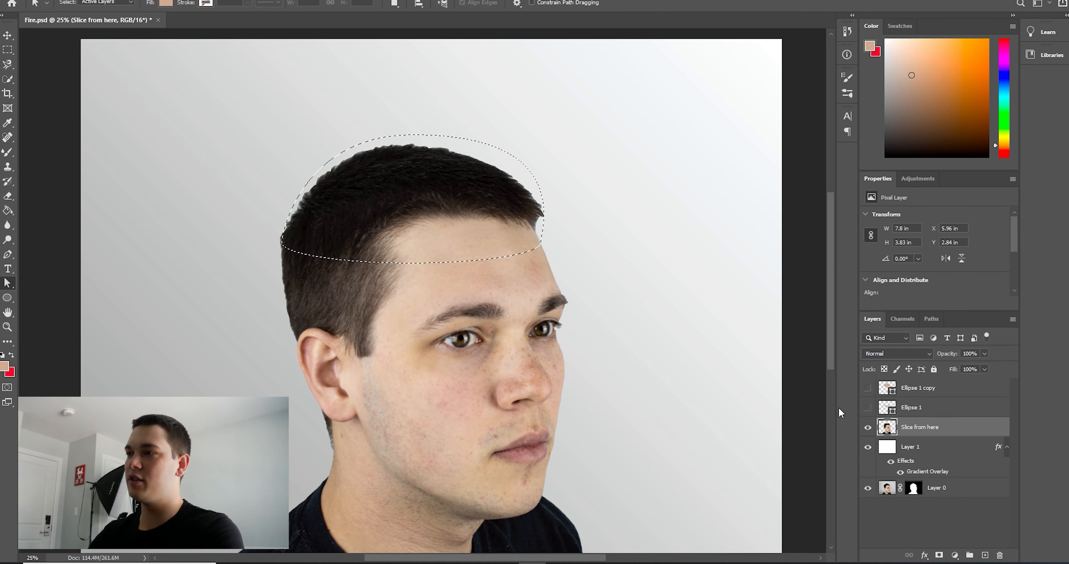
key(ctrl+shift+j)
double_click(913, 431)
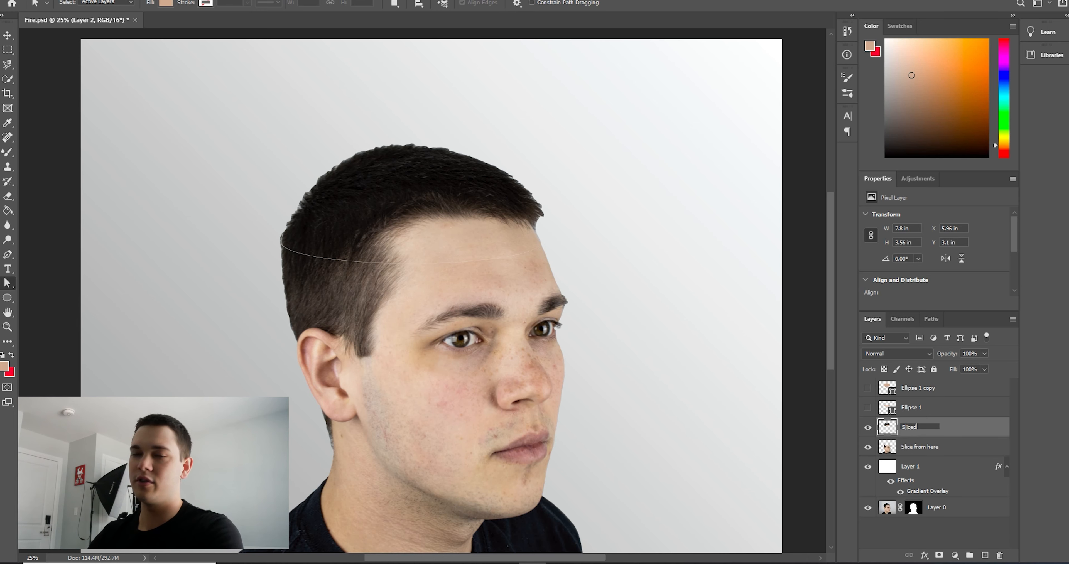
Hide the Sliced layer and erase the leftover hair tip above the cut on the Slice from here layer.
click(870, 429)
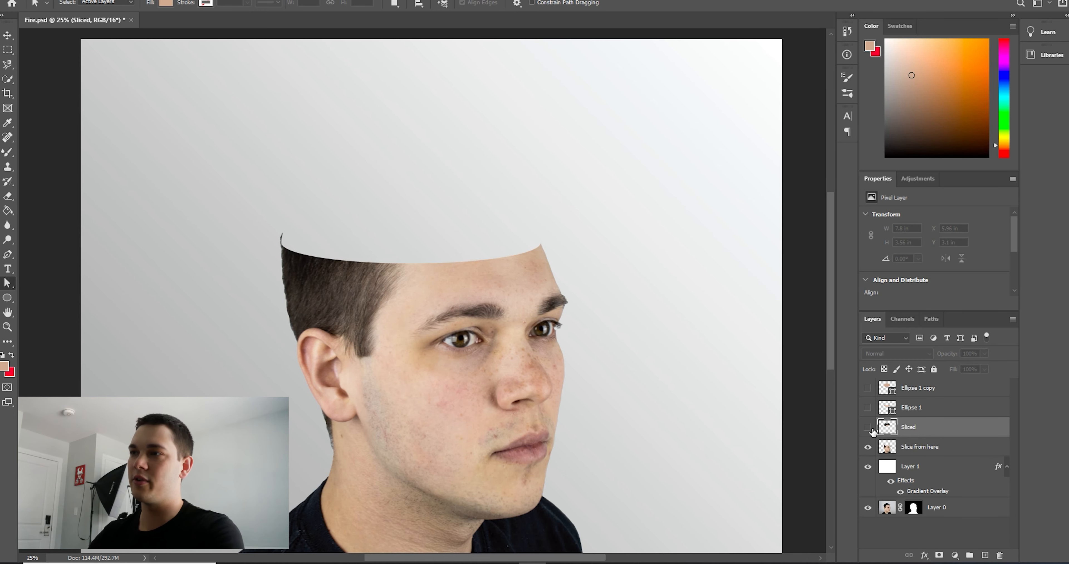
right_click(7, 198)
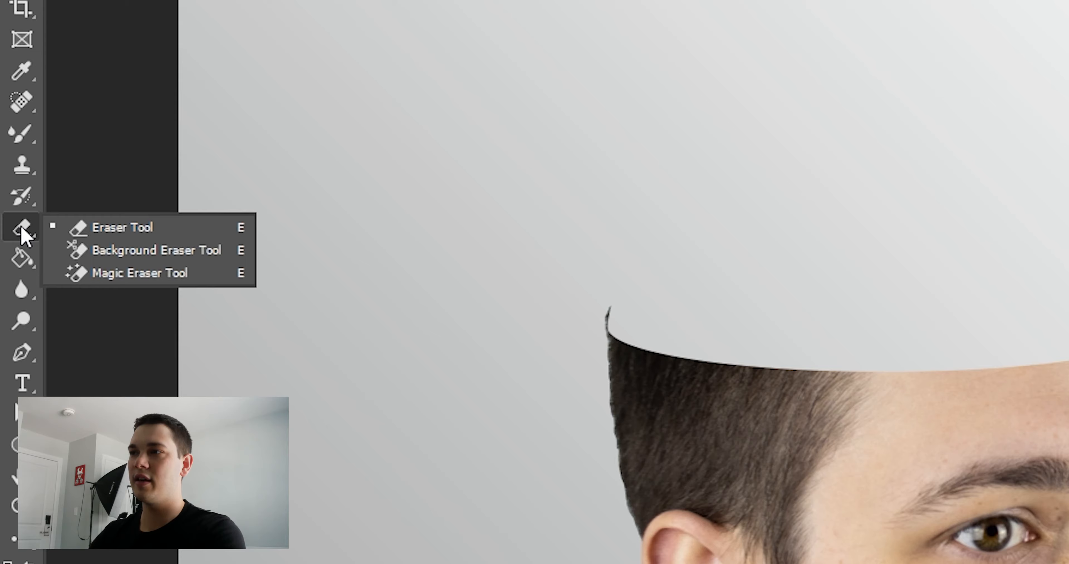
click(122, 227)
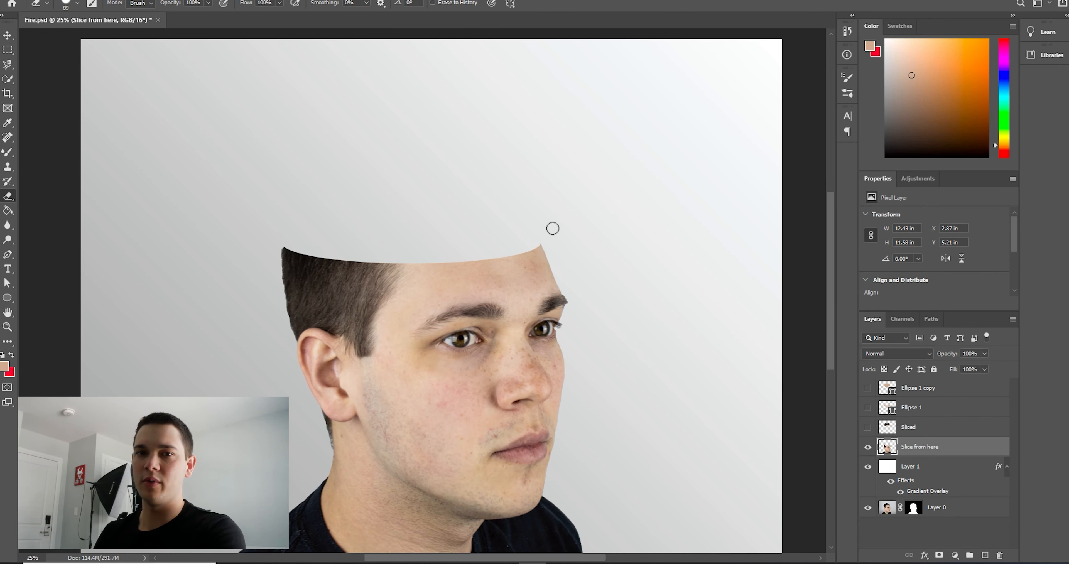
Draw an ellipse about 1862 by 274 px above the cut and move it down onto the head's opening.
scroll(570, 242, down, 3)
key(u)
drag(283, 182, 545, 143)
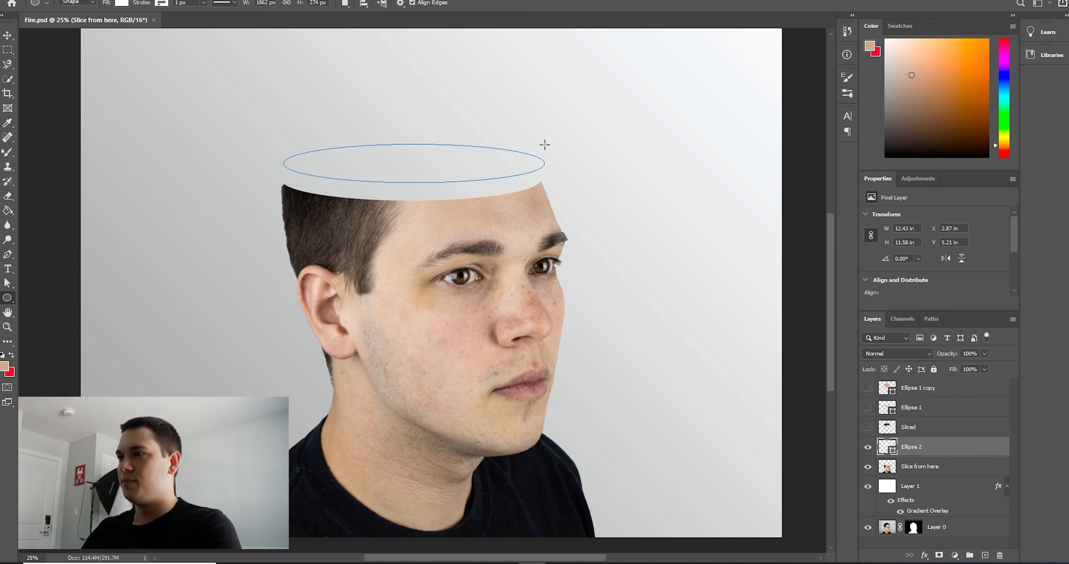
click(7, 36)
drag(428, 171, 430, 189)
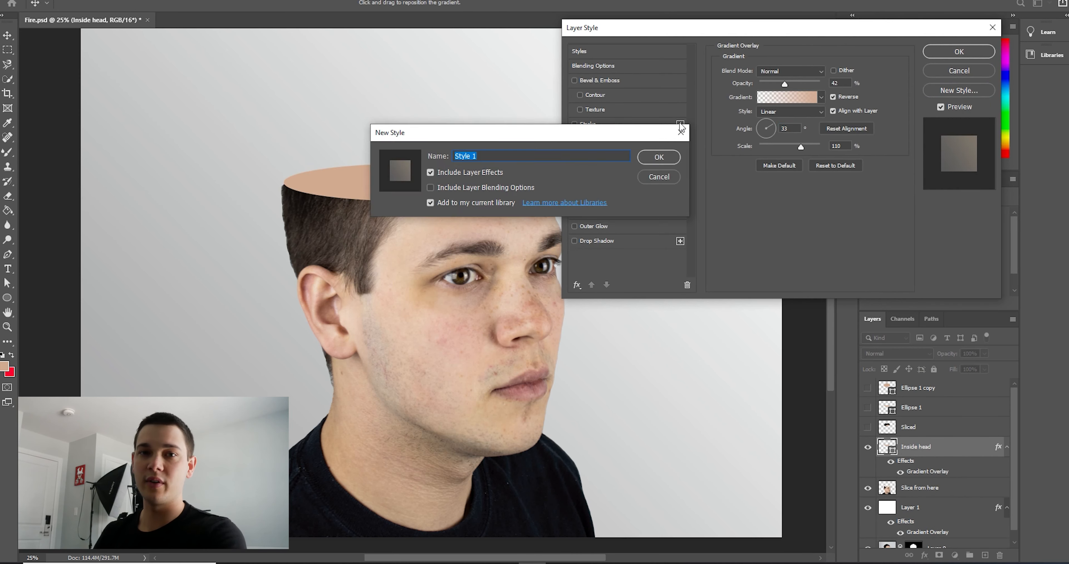
Choose the skin-tone-to-transparent gradient from the Basics set for the Inside head layer's Gradient Overlay.
click(821, 111)
click(821, 97)
scroll(739, 145, down, 5)
click(796, 173)
click(779, 173)
scroll(780, 162, up, 5)
click(761, 134)
right_click(761, 141)
click(797, 155)
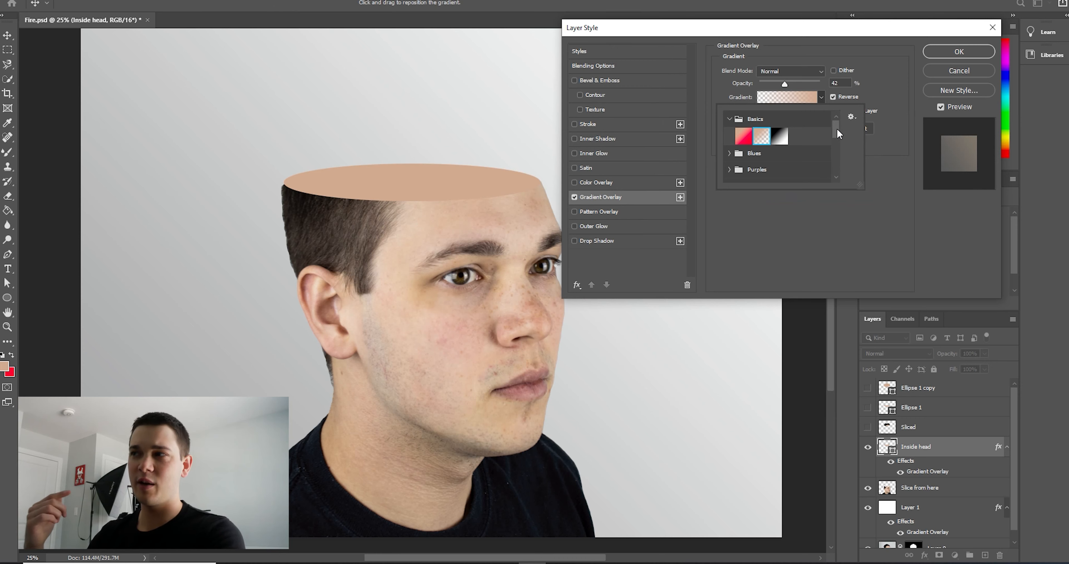
Save the Inside head layer's effects as a new style named Skin.
click(852, 117)
click(895, 100)
click(895, 101)
click(934, 92)
text(Skin)
click(659, 157)
Add an Inner Shadow effect to the Inside head layer, leaving Bevel & Emboss and Texture off.
click(598, 139)
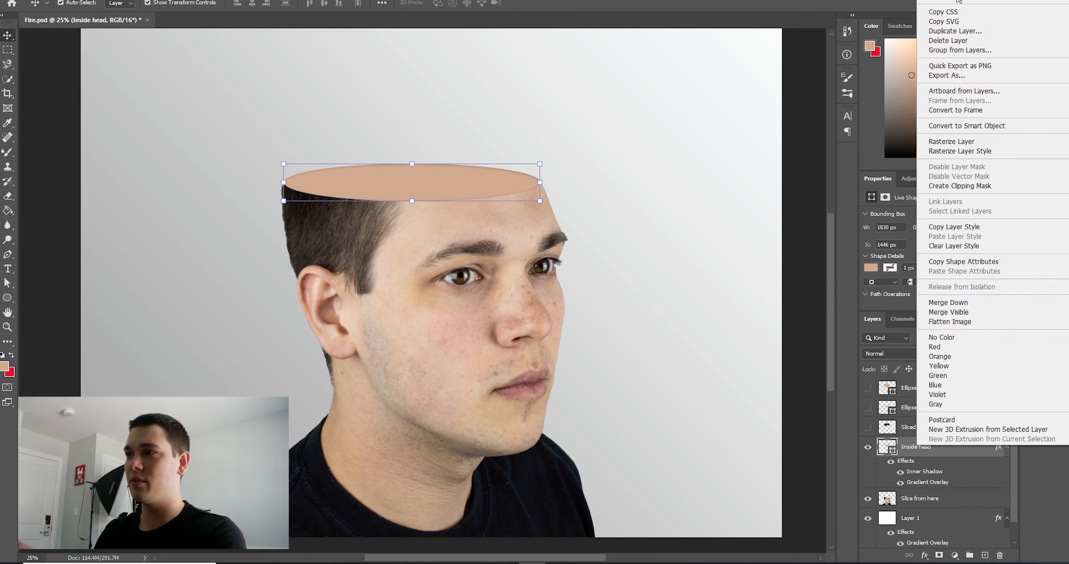
click(797, 71)
click(776, 80)
click(580, 109)
click(574, 80)
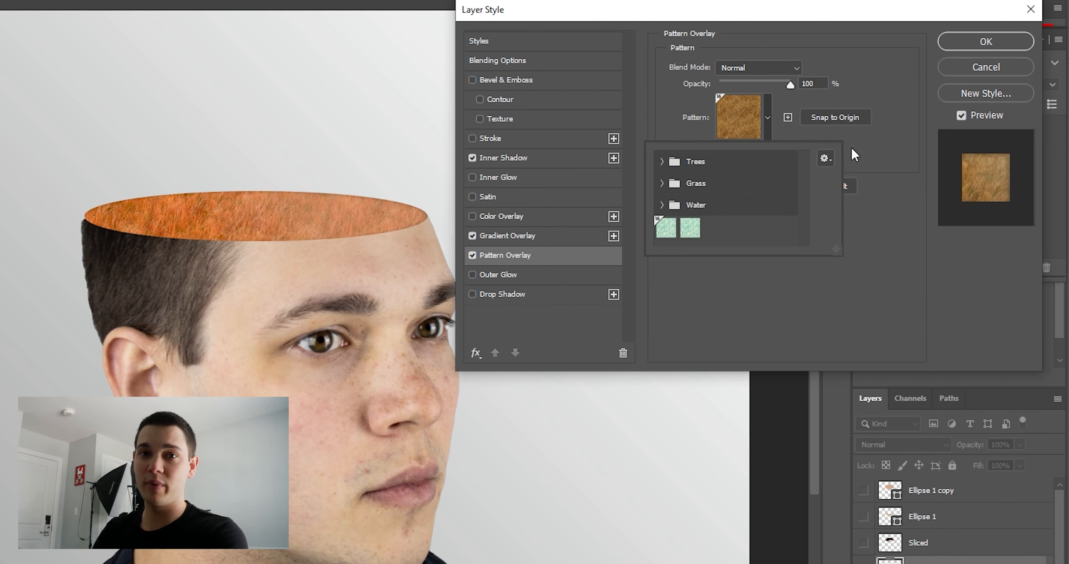
Scale the Inside head layer's Pattern Overlay to 61% and try Darken and Multiply before setting its blend mode to Color Burn.
double_click(721, 190)
drag(800, 133, 742, 158)
click(788, 67)
click(759, 95)
click(777, 69)
click(776, 113)
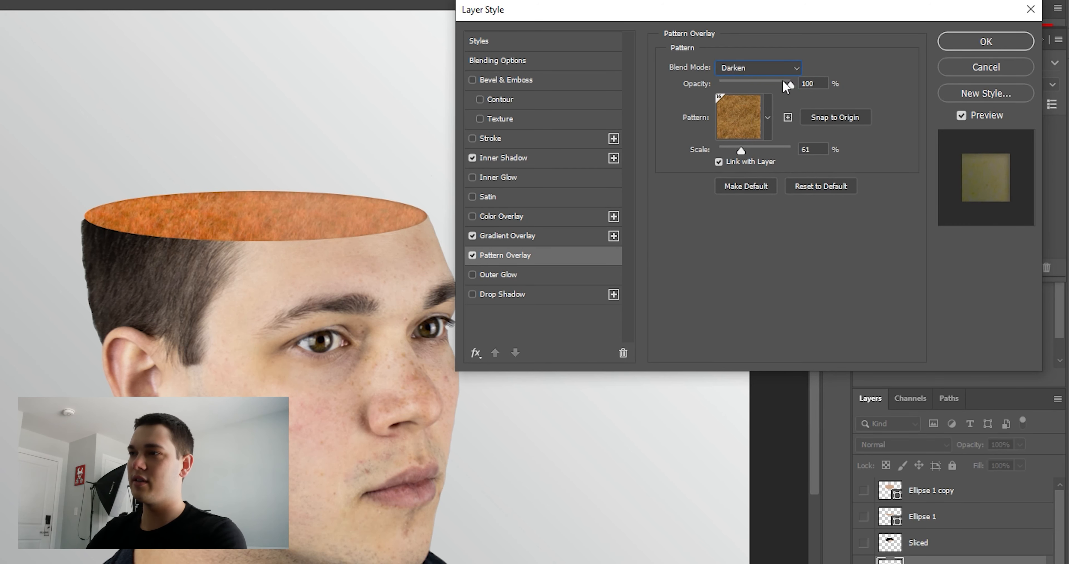
click(774, 70)
click(760, 125)
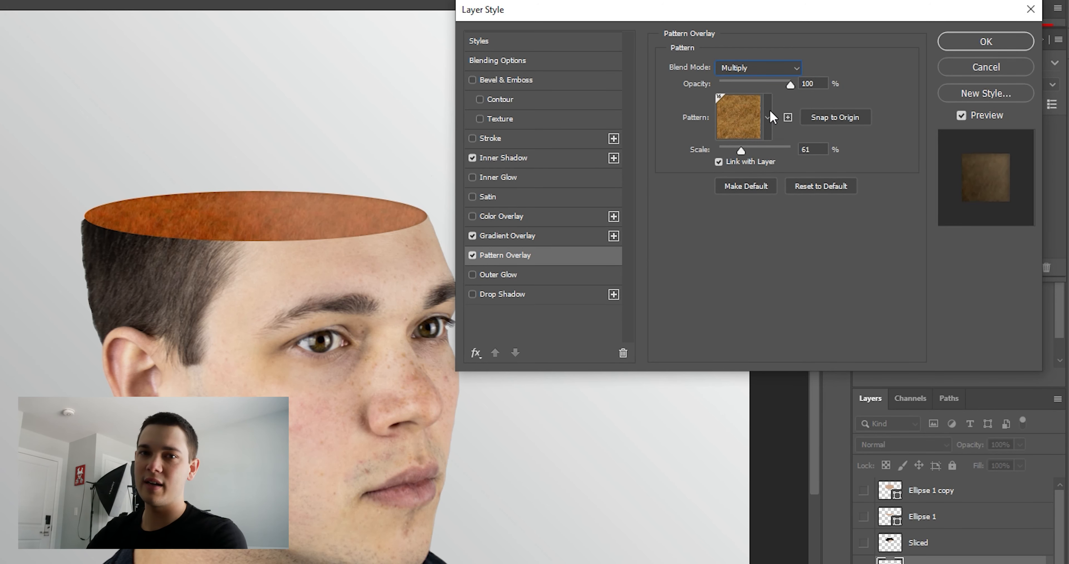
click(775, 68)
click(772, 137)
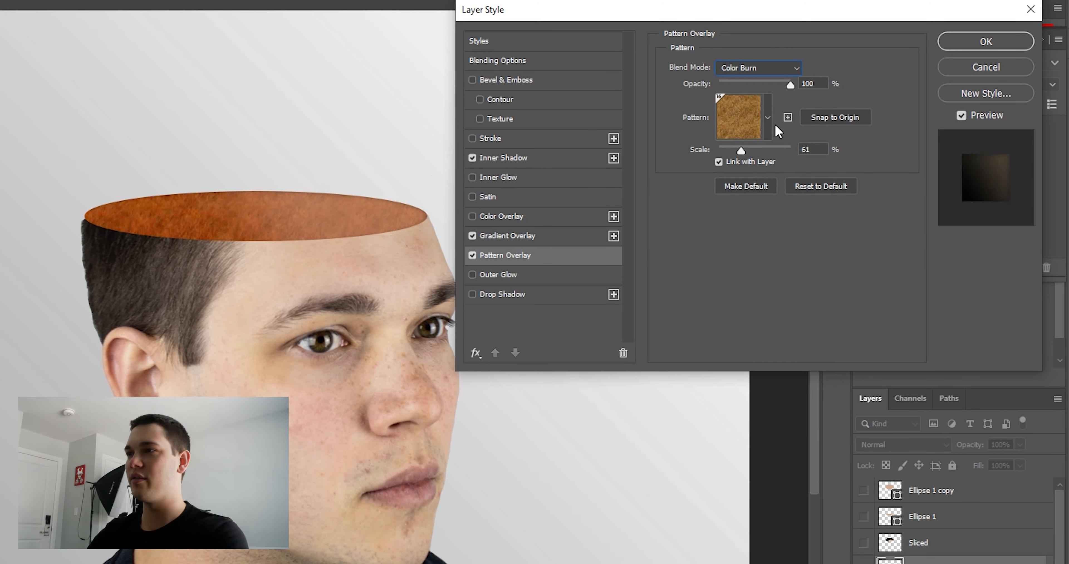
click(791, 68)
click(750, 137)
click(792, 69)
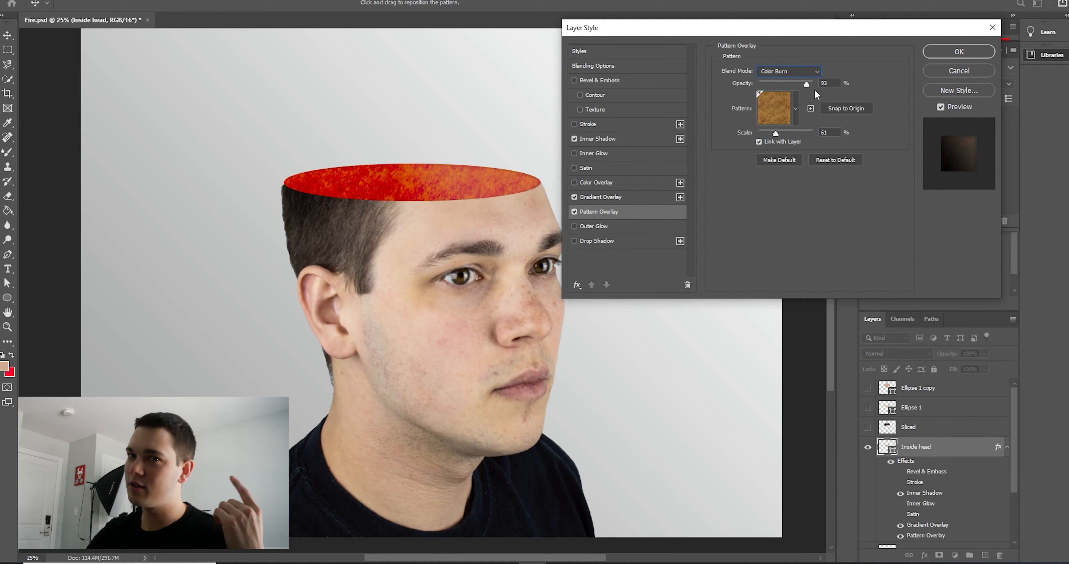
Raise the opacity of the Inside head layer's Pattern Overlay and choose a different blend mode for it.
drag(811, 86, 824, 93)
click(807, 71)
click(793, 126)
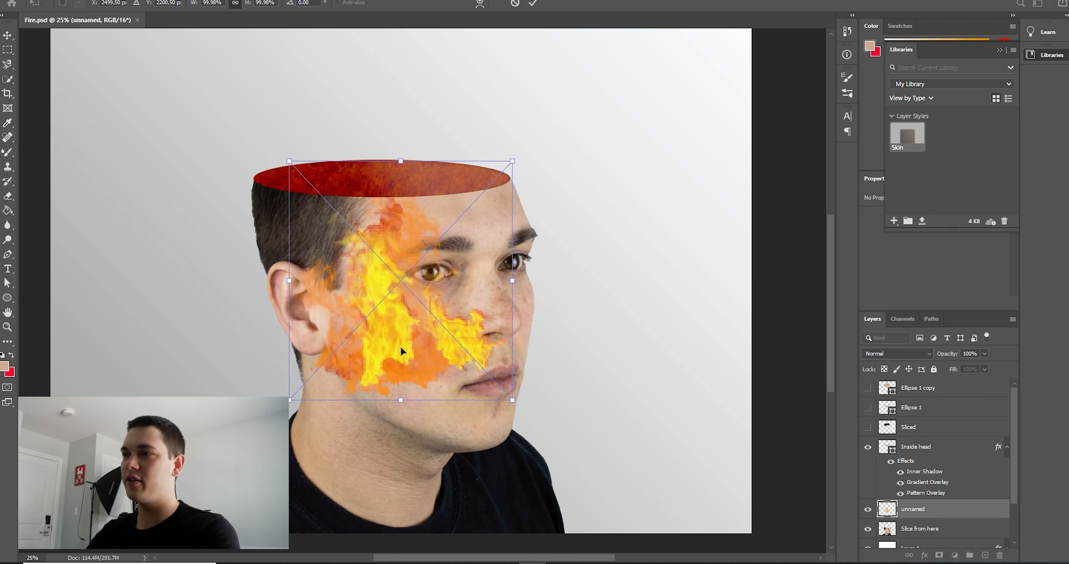
Place the fire image over the head opening and reorder its layer to sit above Inside head.
drag(401, 347, 412, 187)
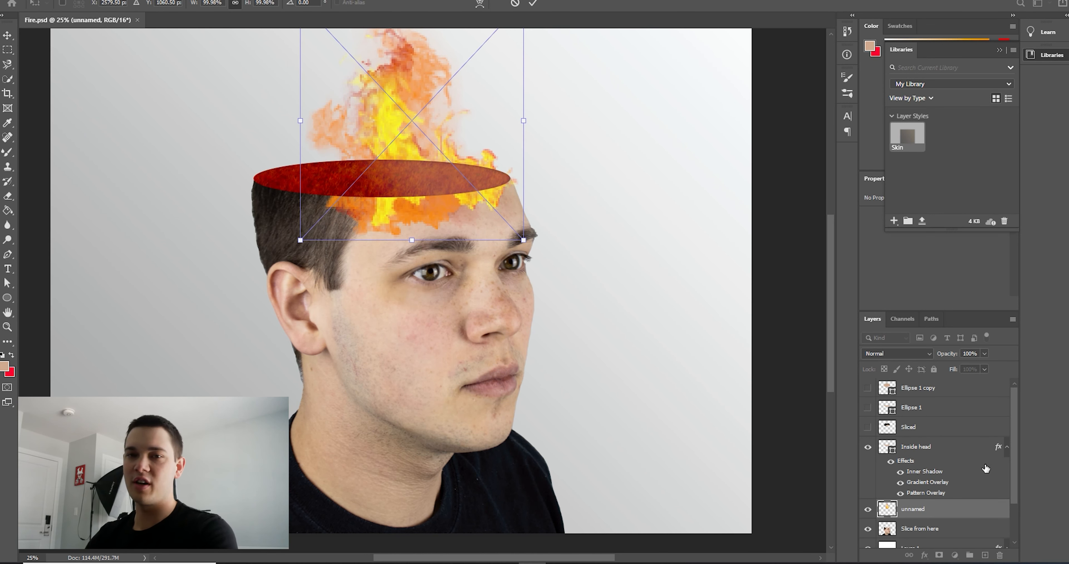
key(Return)
drag(912, 511, 904, 438)
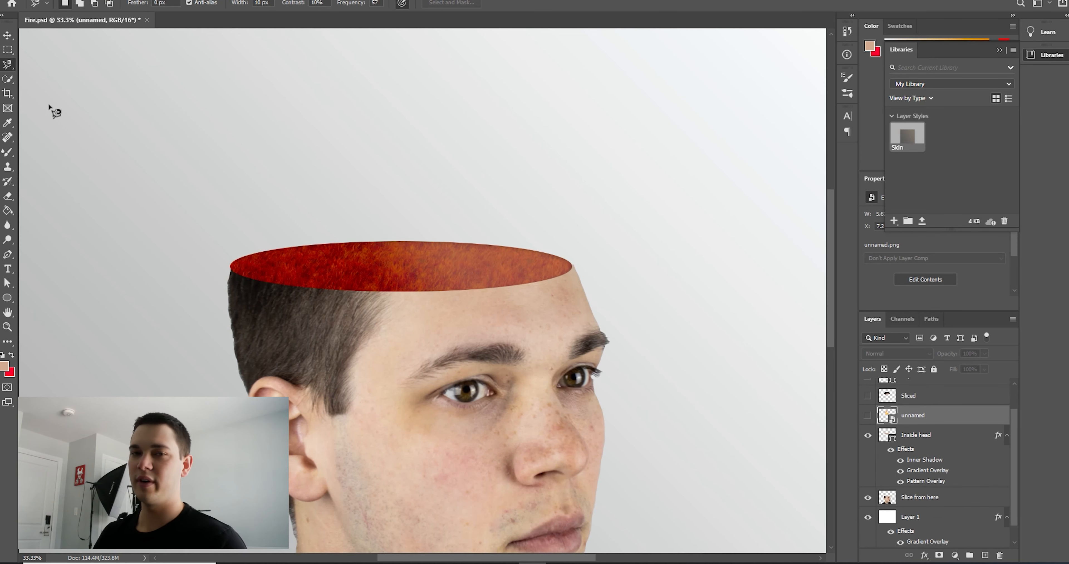
Select the head opening along its front rim and the area above it with the Magnetic Lasso, and show the fire layer.
click(8, 80)
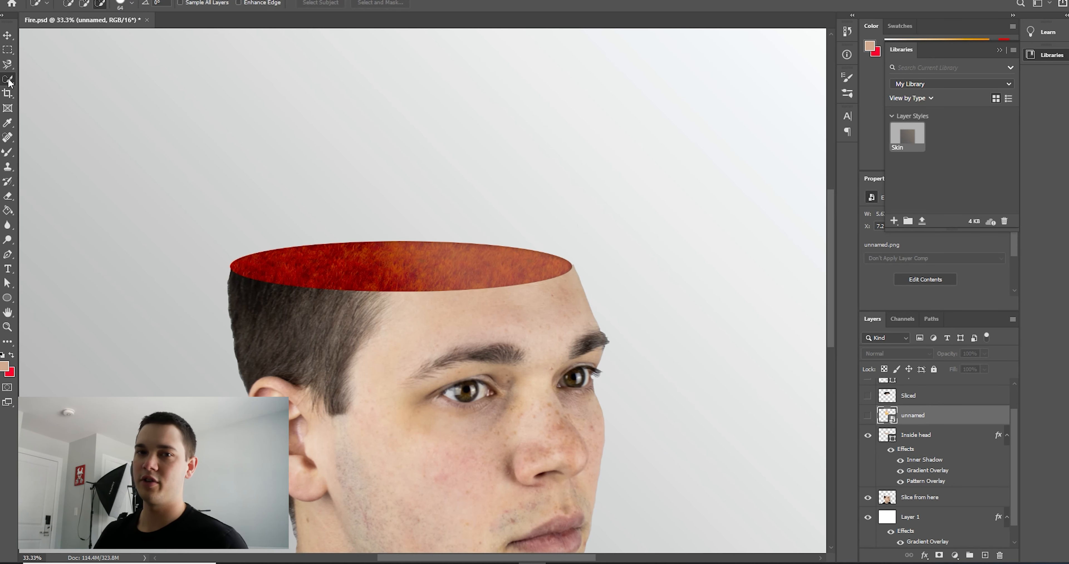
key(l)
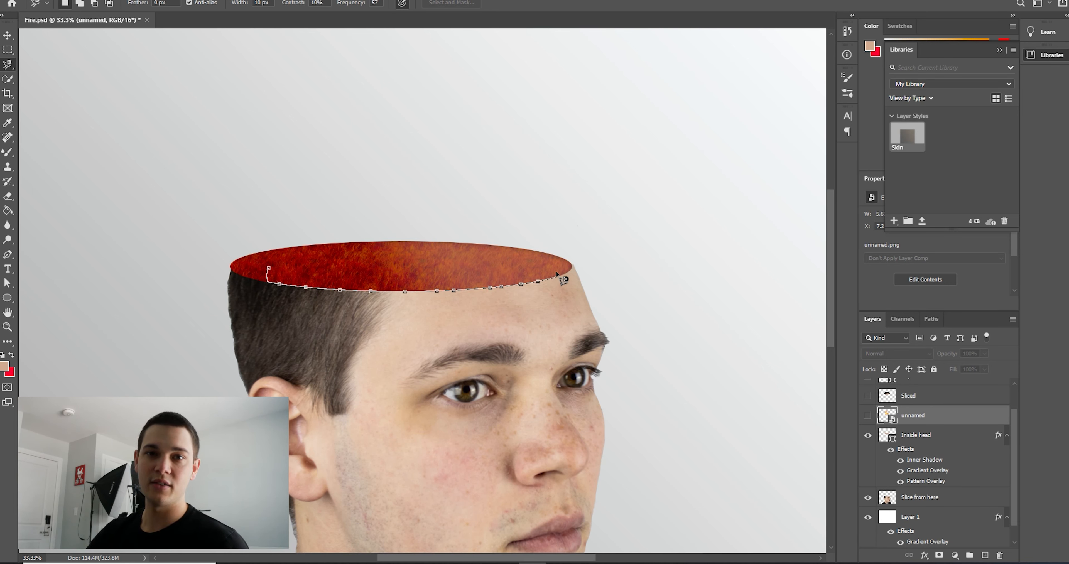
mouse_move(479, 36)
mouse_down()
mouse_move(405, 28)
mouse_move(302, 56)
mouse_up()
key(Return)
click(868, 415)
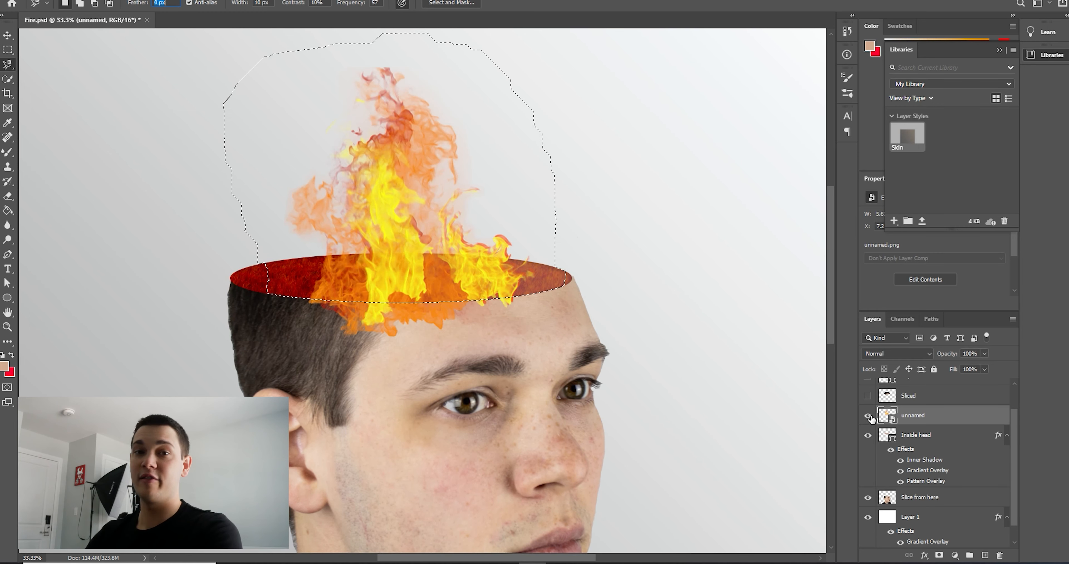
Mask the fire layer to reveal only the selected area and save the document.
click(110, 0)
mouse_move(88, 0)
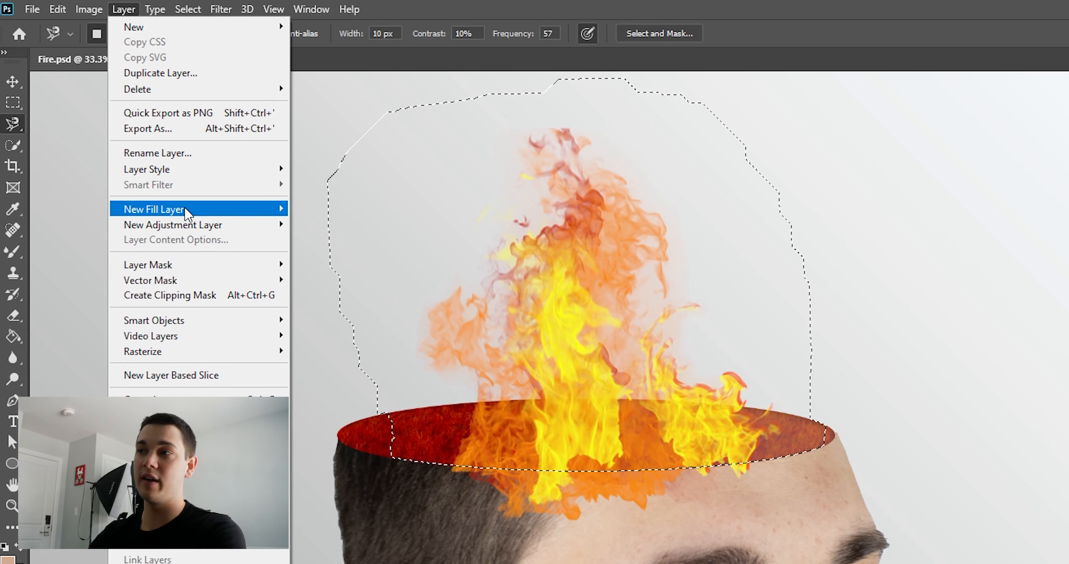
mouse_move(249, 265)
click(341, 295)
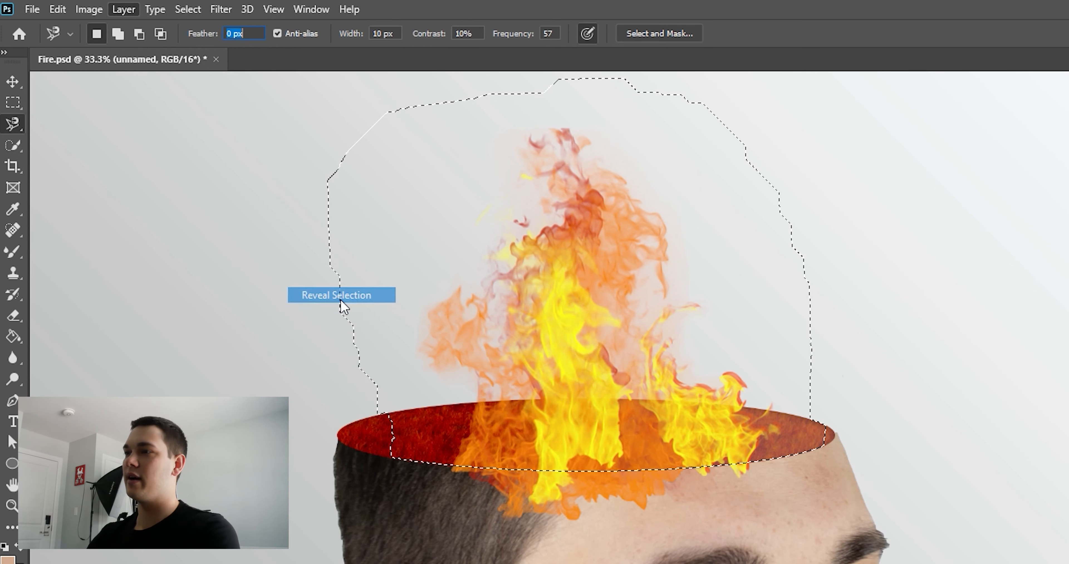
click(13, 82)
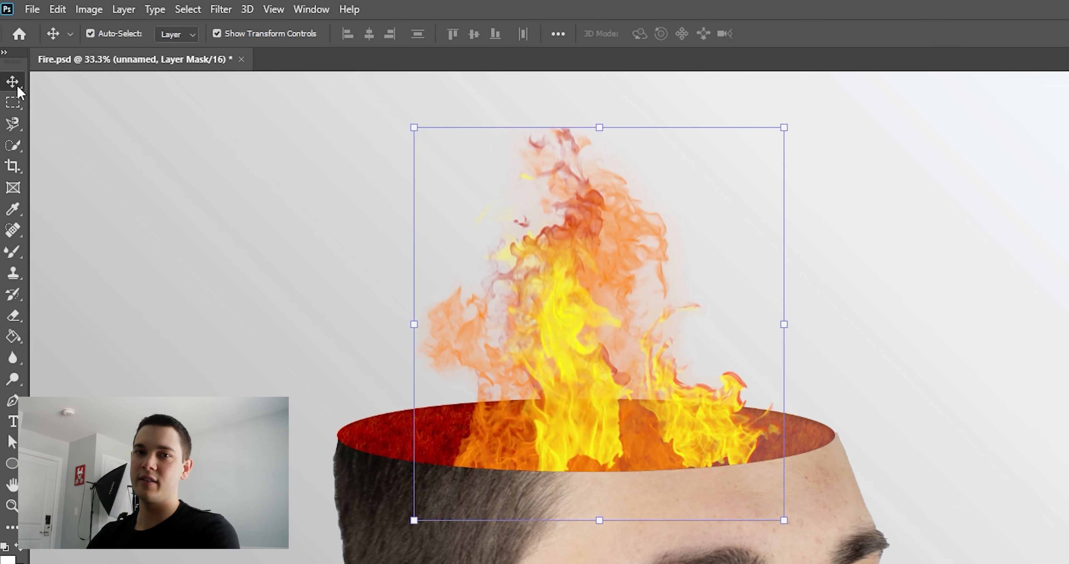
key(ctrl+s)
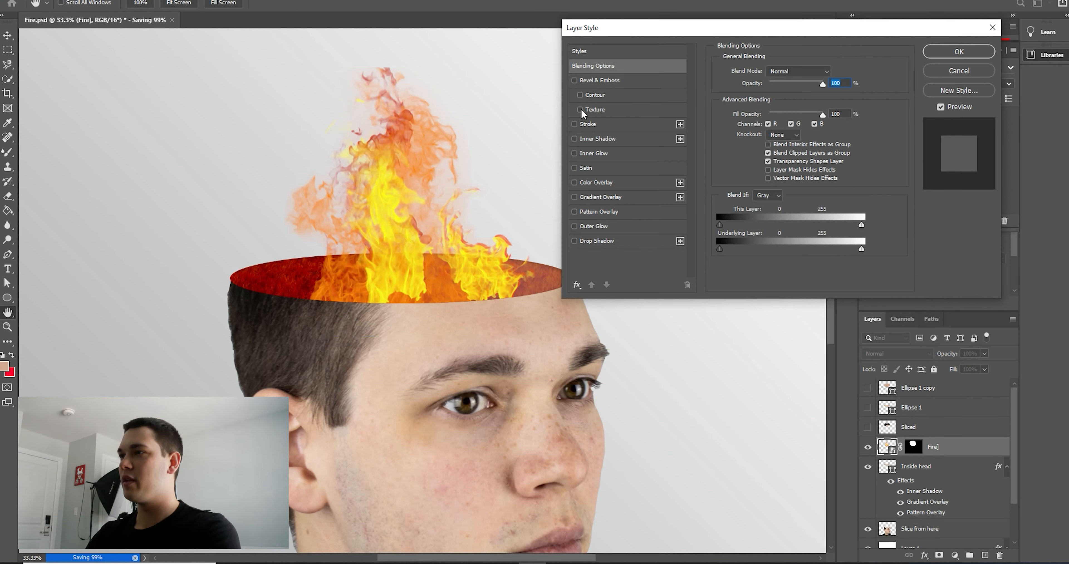
Try an Outer Glow with a custom colour on the Fire layer and turn it off.
click(601, 197)
click(593, 226)
click(746, 111)
click(347, 244)
click(446, 98)
drag(767, 170, 759, 127)
click(574, 227)
Add a Drop Shadow with an adjusted angle to the Fire layer, leaving Bevel & Emboss off.
click(596, 242)
click(574, 241)
click(574, 81)
click(575, 81)
click(575, 241)
click(774, 108)
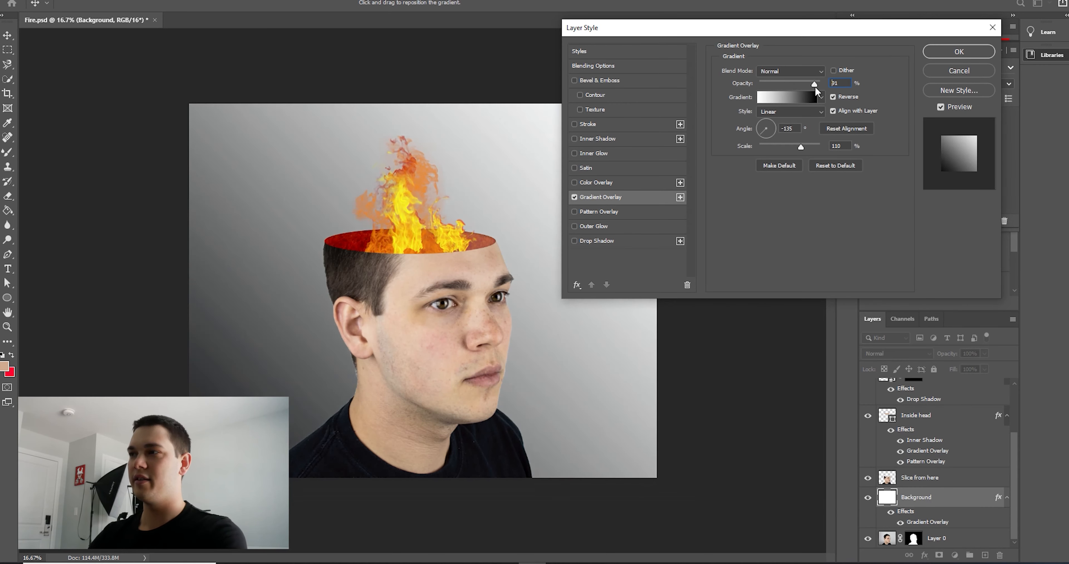
Set the Background layer's Gradient Overlay to 50% opacity and an angle of -141°.
click(789, 111)
click(766, 121)
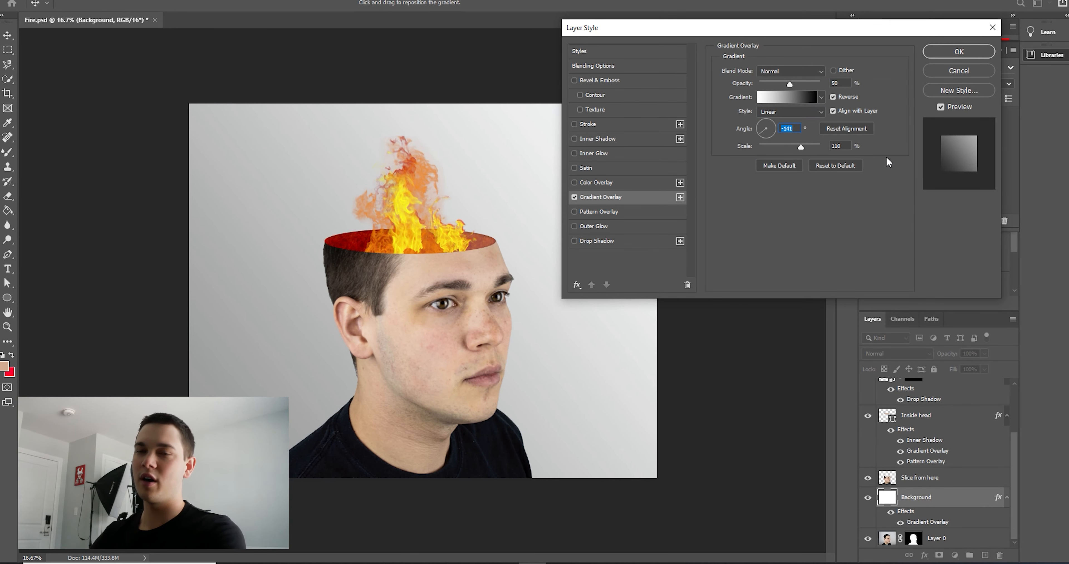
Give the Slice from here layer a Normal-mode Drop Shadow with minimum distance, a larger size and reduced opacity.
click(809, 72)
click(788, 272)
click(809, 71)
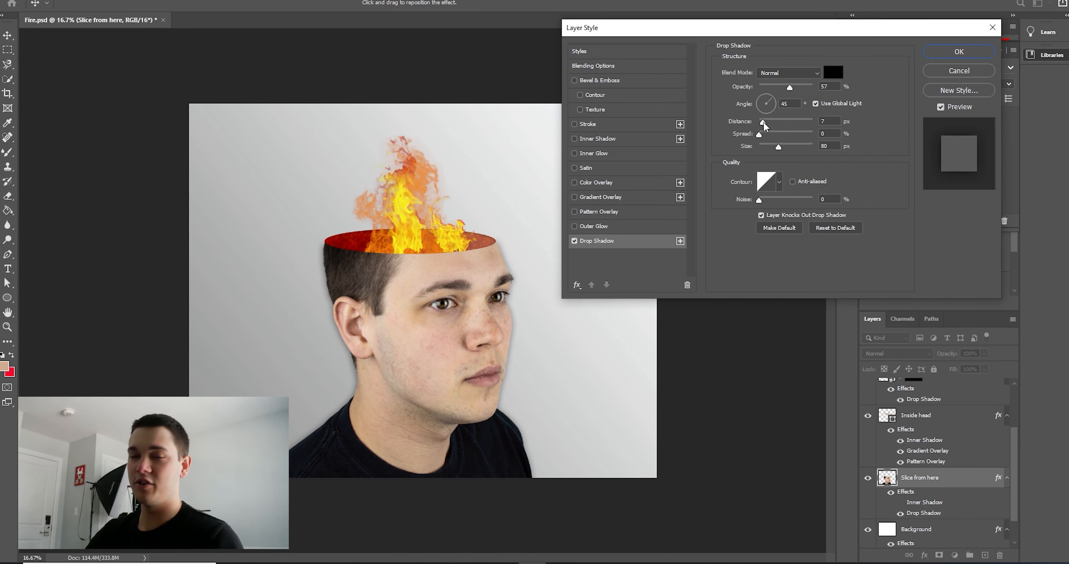
drag(764, 123, 753, 125)
drag(779, 148, 874, 157)
drag(791, 89, 780, 93)
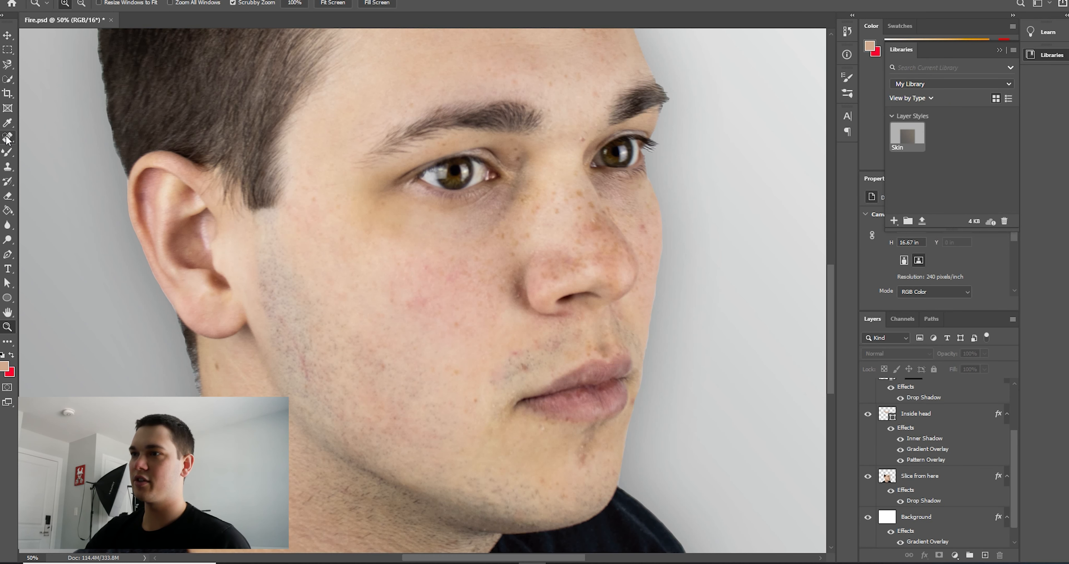
Activate the Content-Aware Spot Healing Brush on the Slice from here layer for retouching the face.
click(7, 139)
ctrl+click(521, 297)
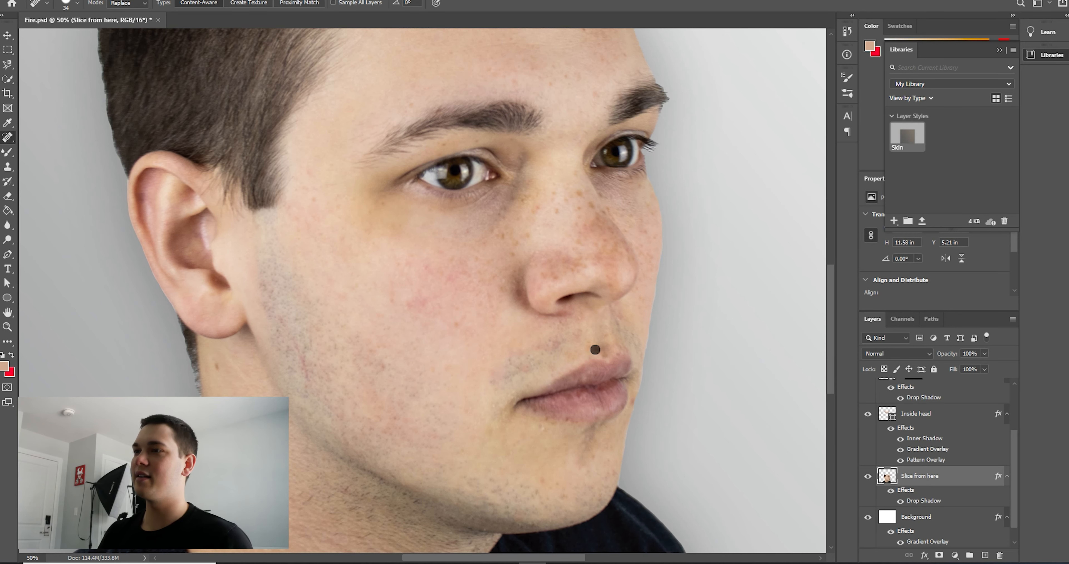
scroll(391, 449, down, 2)
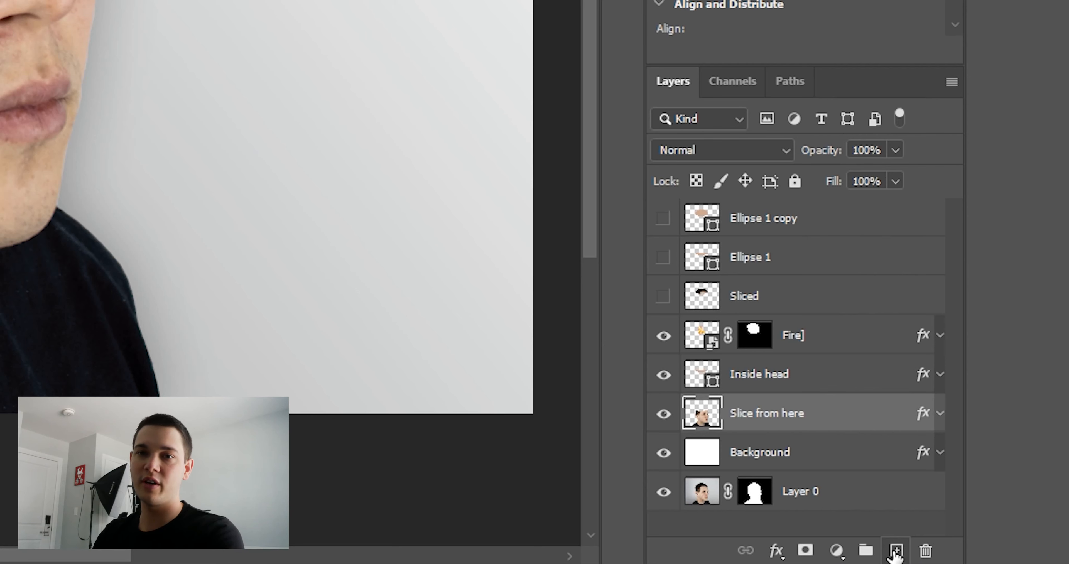
Create a new layer named Shadow above Slice from here and clip it to that layer.
click(984, 554)
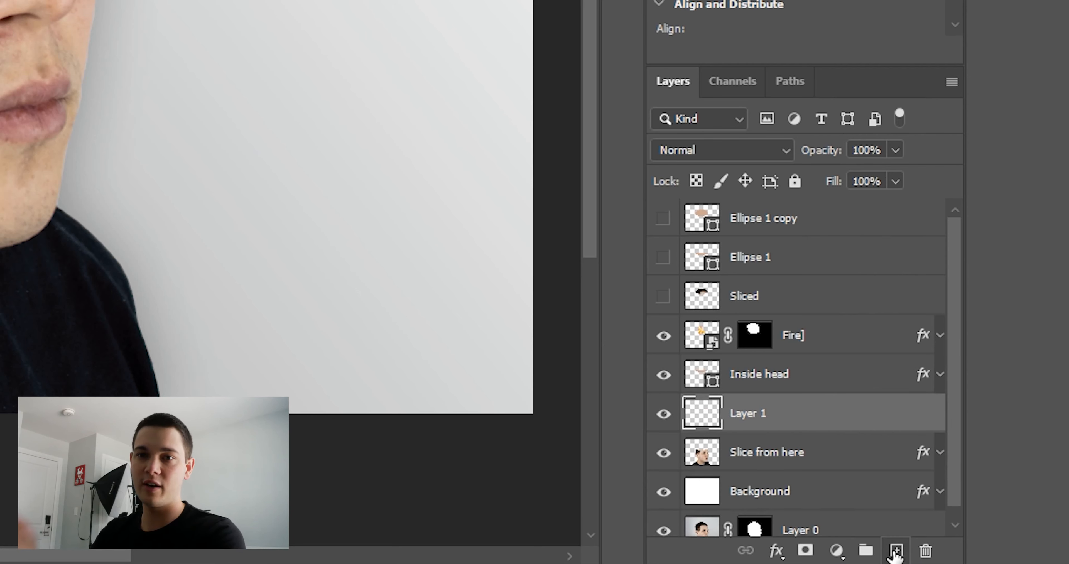
double_click(762, 414)
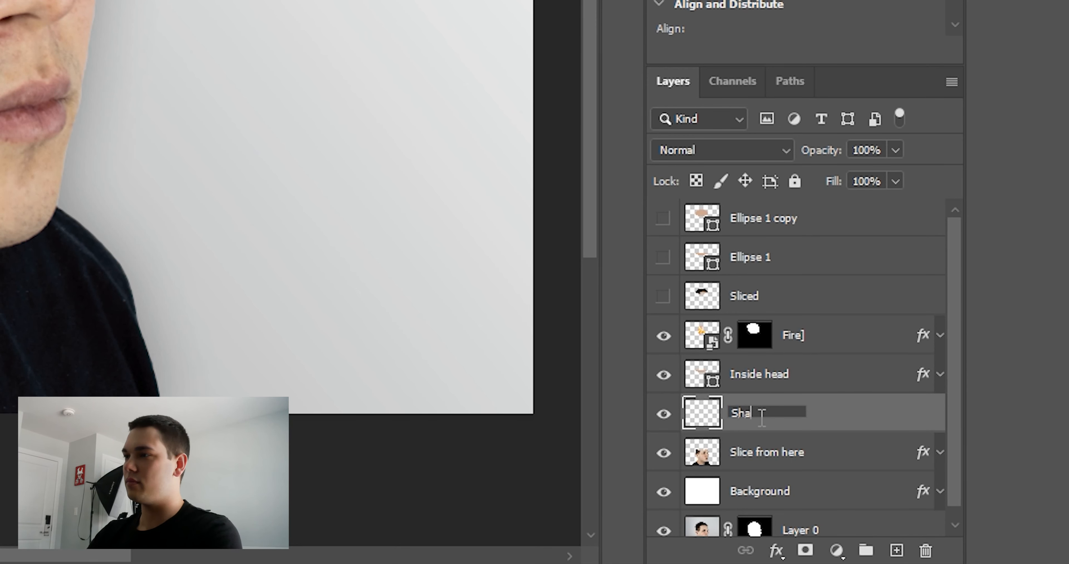
key(Return)
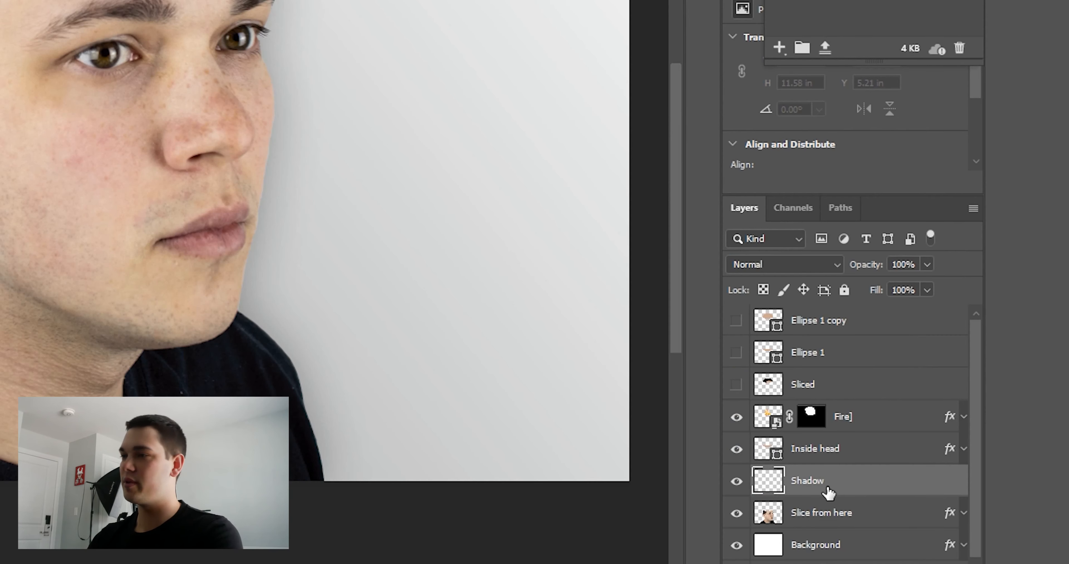
right_click(764, 419)
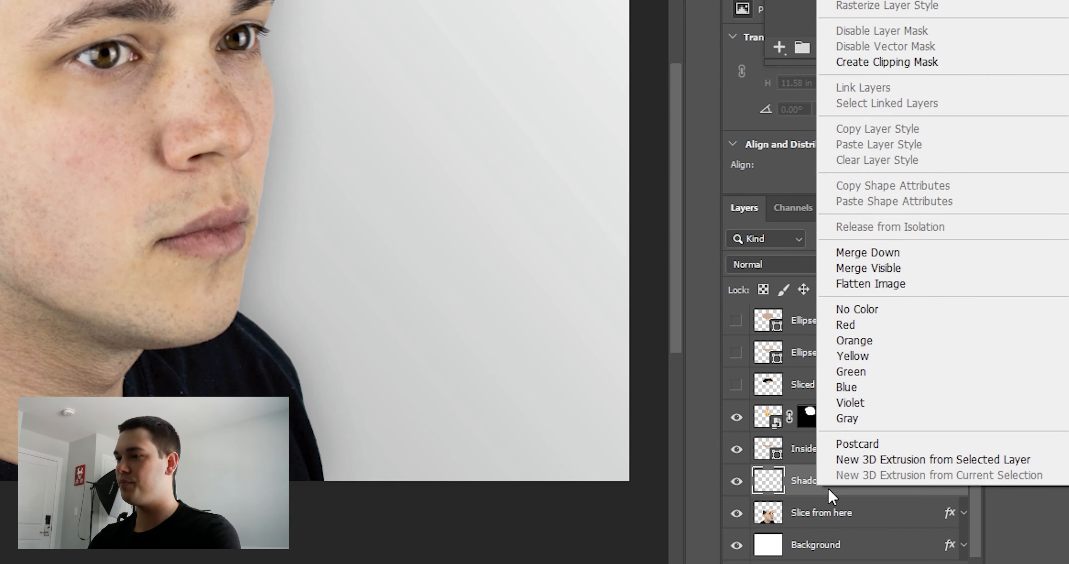
click(900, 66)
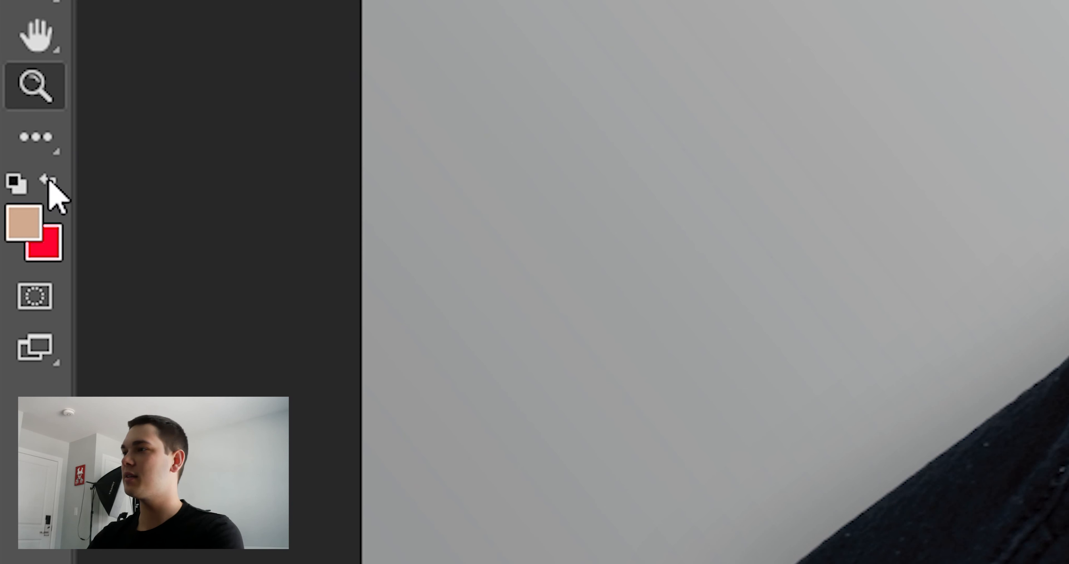
Set up the Mixer Brush with the default black foreground and a larger size, and lower the Shadow layer's opacity.
click(50, 184)
click(52, 185)
click(15, 185)
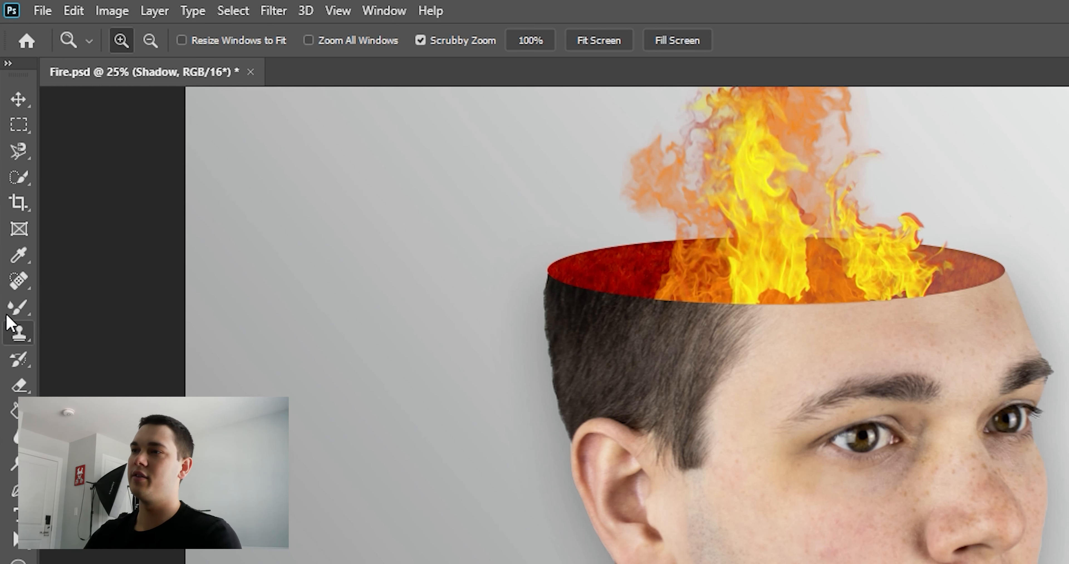
click(15, 310)
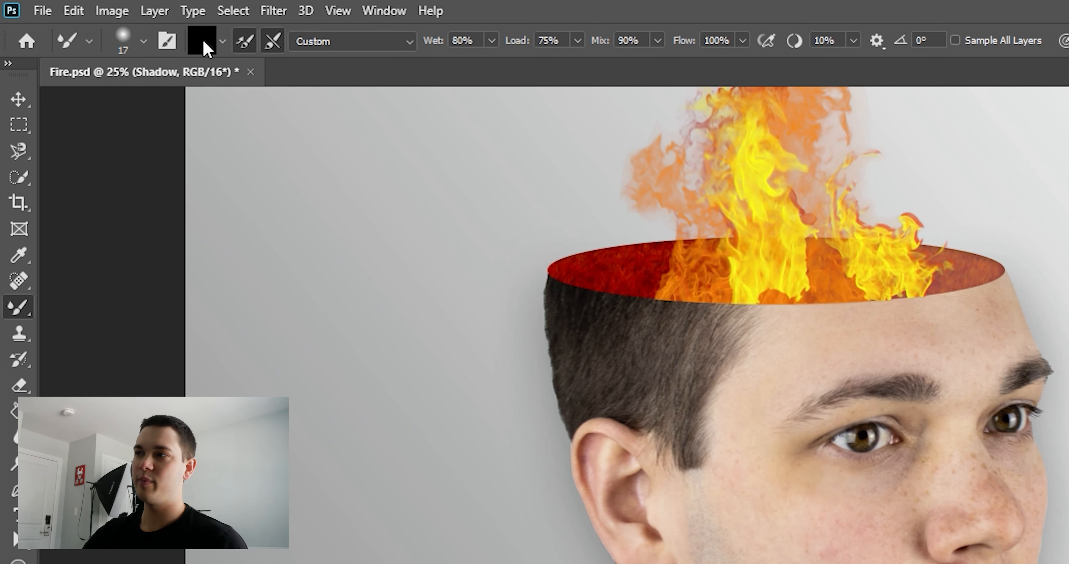
click(143, 41)
drag(118, 107, 163, 107)
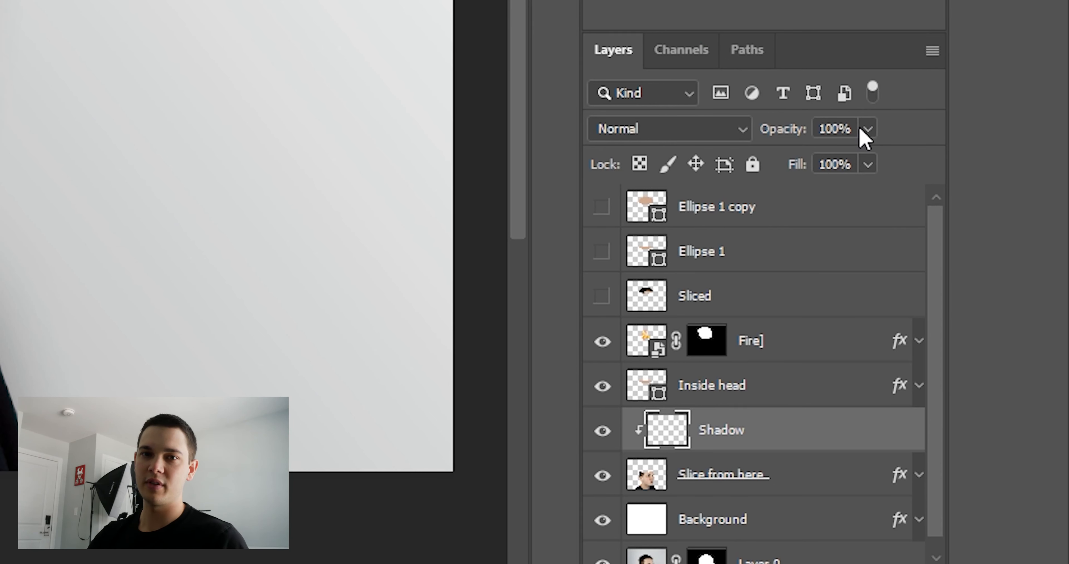
click(868, 129)
mouse_move(780, 166)
mouse_down()
mouse_move(769, 160)
mouse_move(772, 170)
mouse_up()
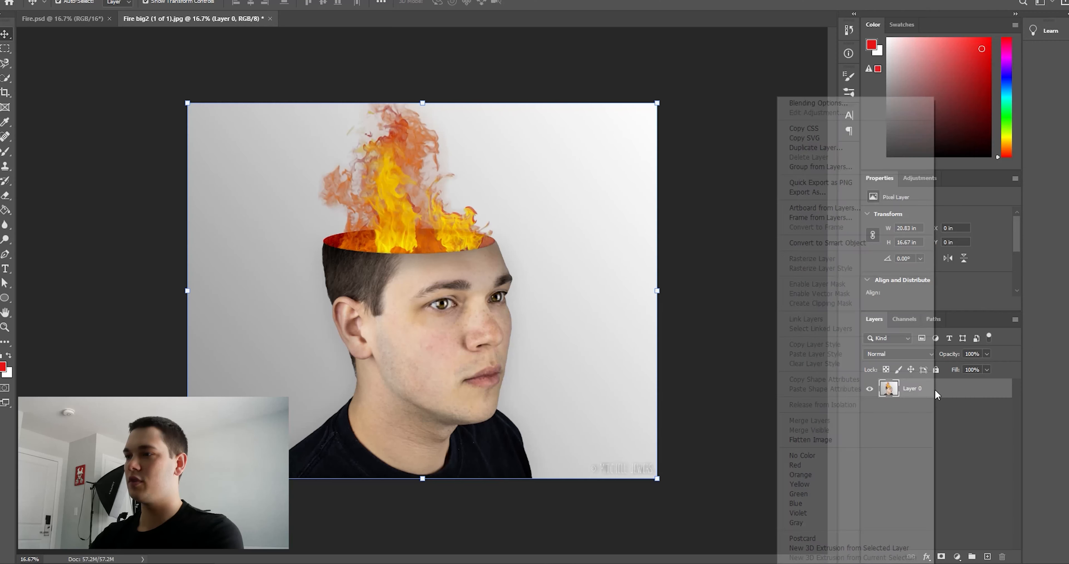
Duplicate Layer 0 in the Fire big2 (1 of 1).jpg document under the default copy name.
right_click(945, 375)
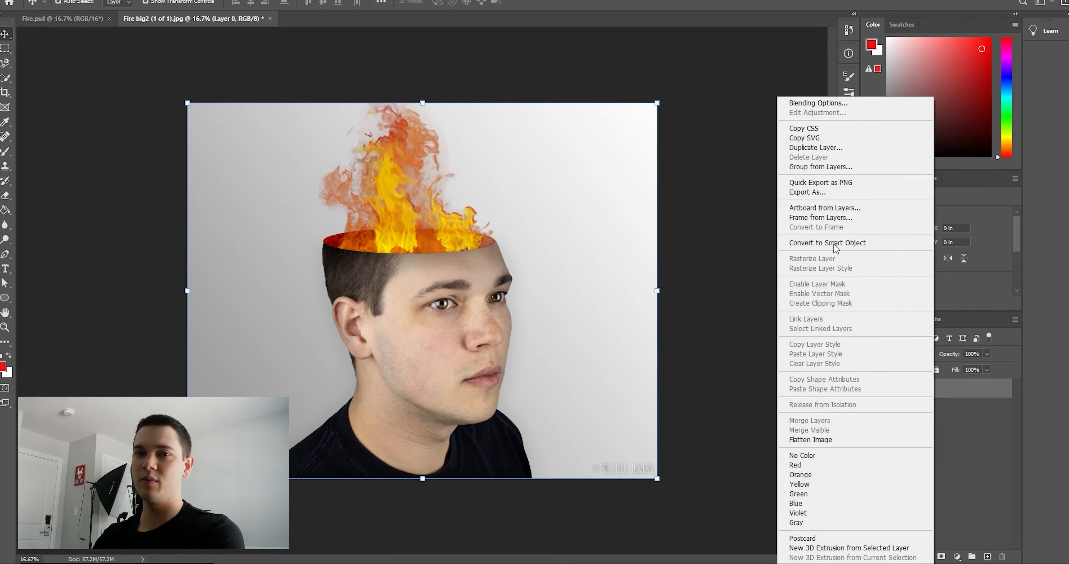
click(816, 147)
key(Return)
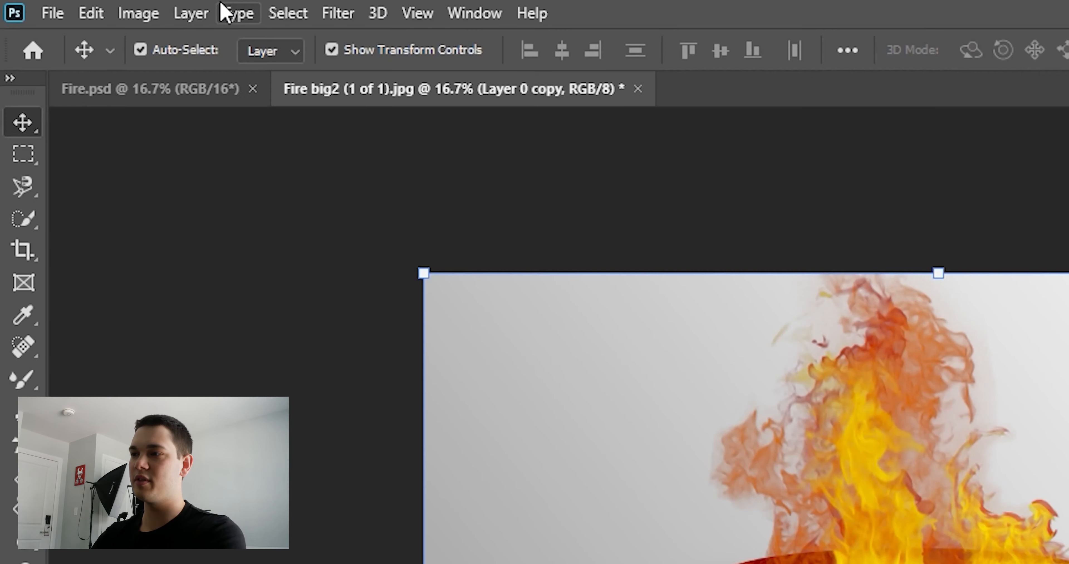
Apply a Color Lookup adjustment to Layer 0 copy using the 3D LUT The Master2.cube.
click(191, 13)
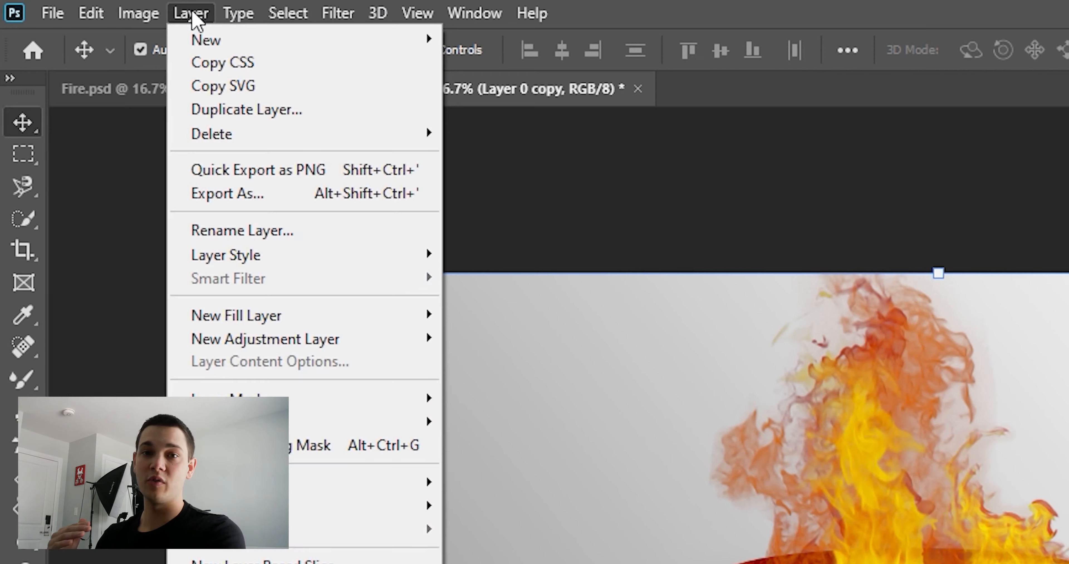
mouse_move(253, 79)
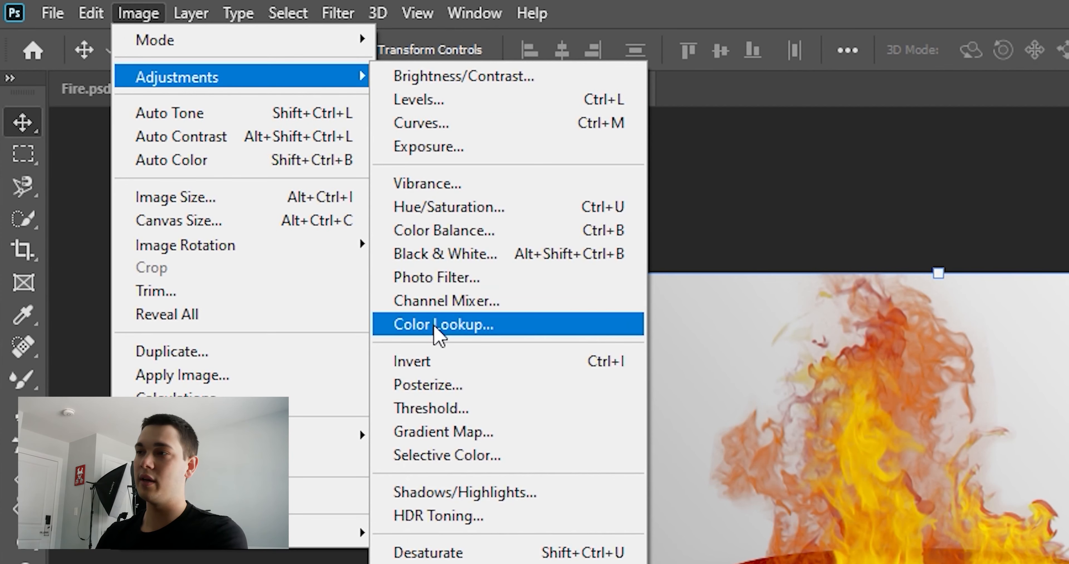
click(436, 336)
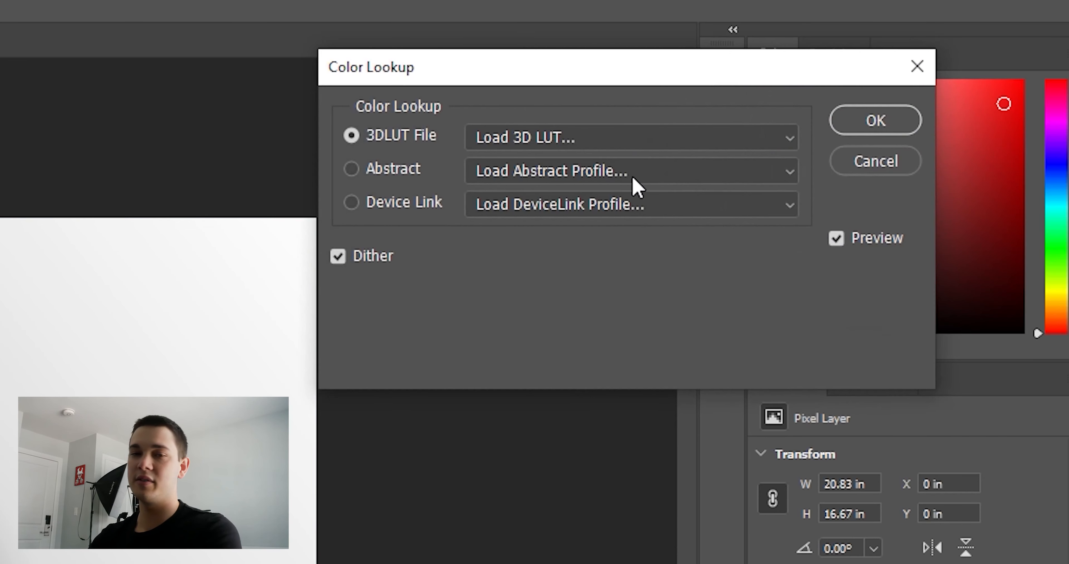
click(635, 138)
scroll(799, 456, down, 6)
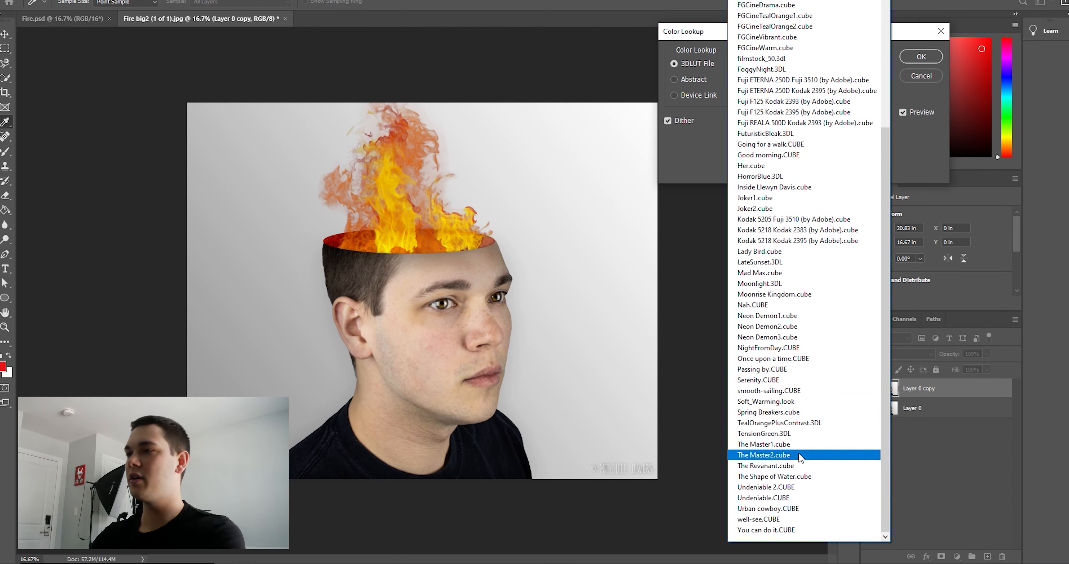
click(800, 456)
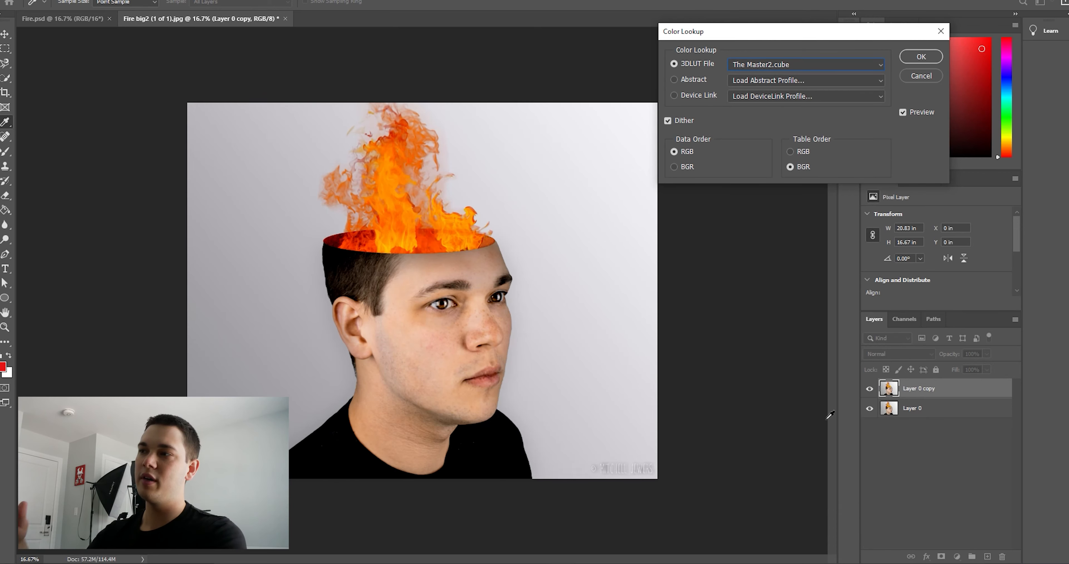
click(919, 56)
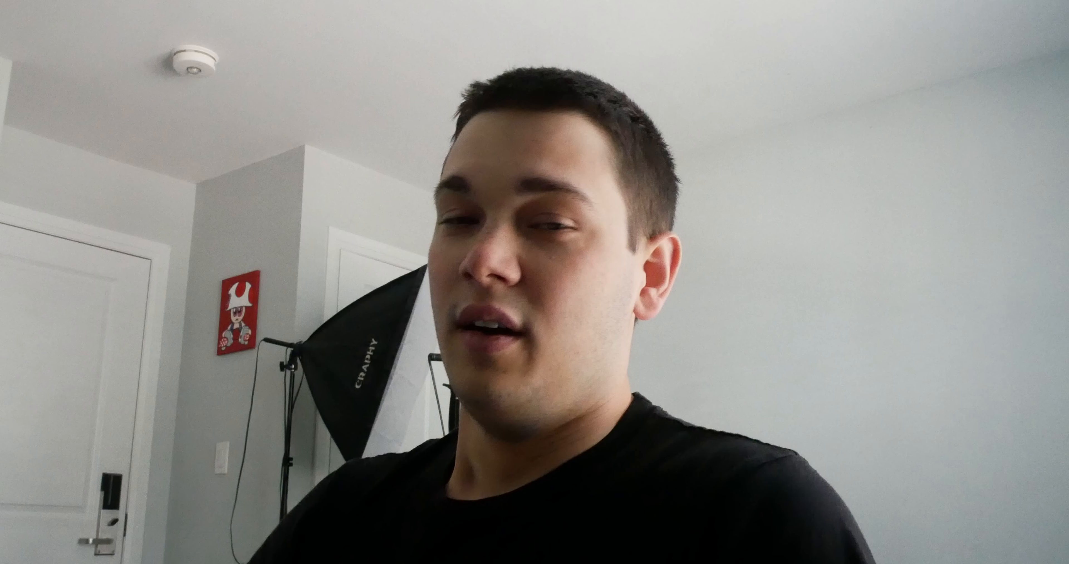